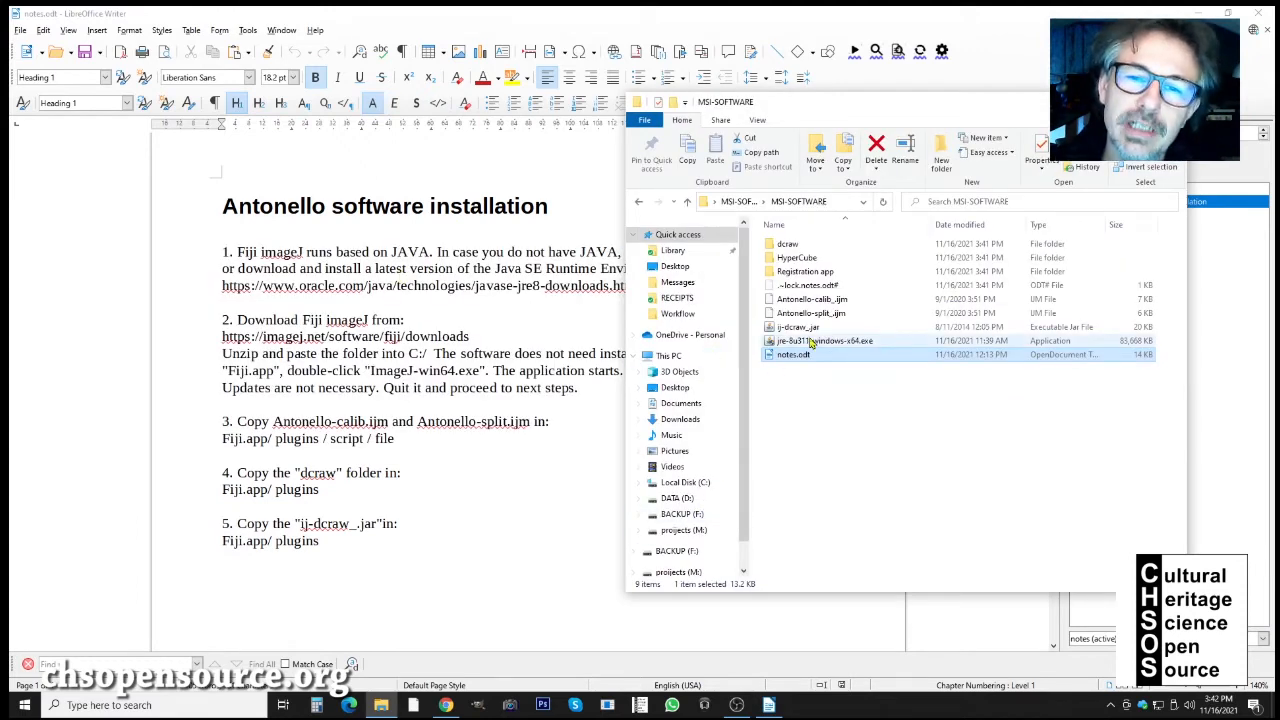
Step: Locate the Java installer jre-8u311-windows-x64.exe in the MSI-SOFTWARE folder
{"action": "left_click", "coordinate": [795, 341]}
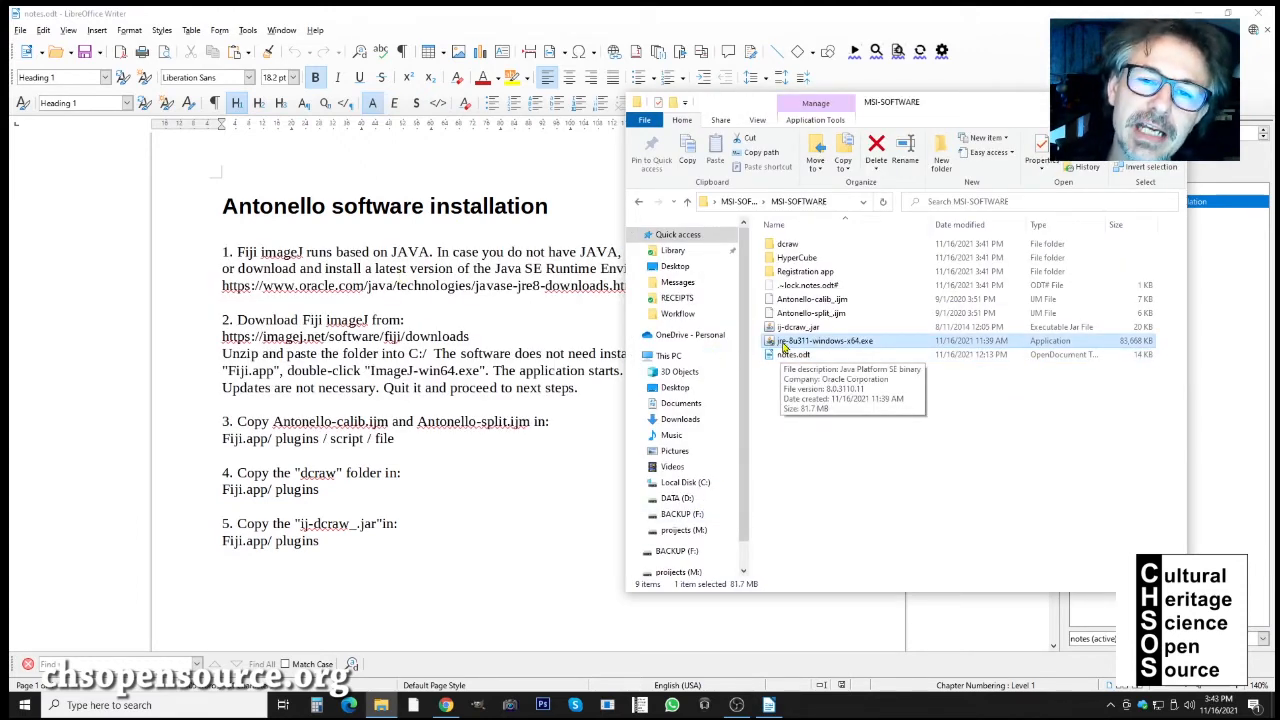
{"action": "left_click", "coordinate": [786, 346]}
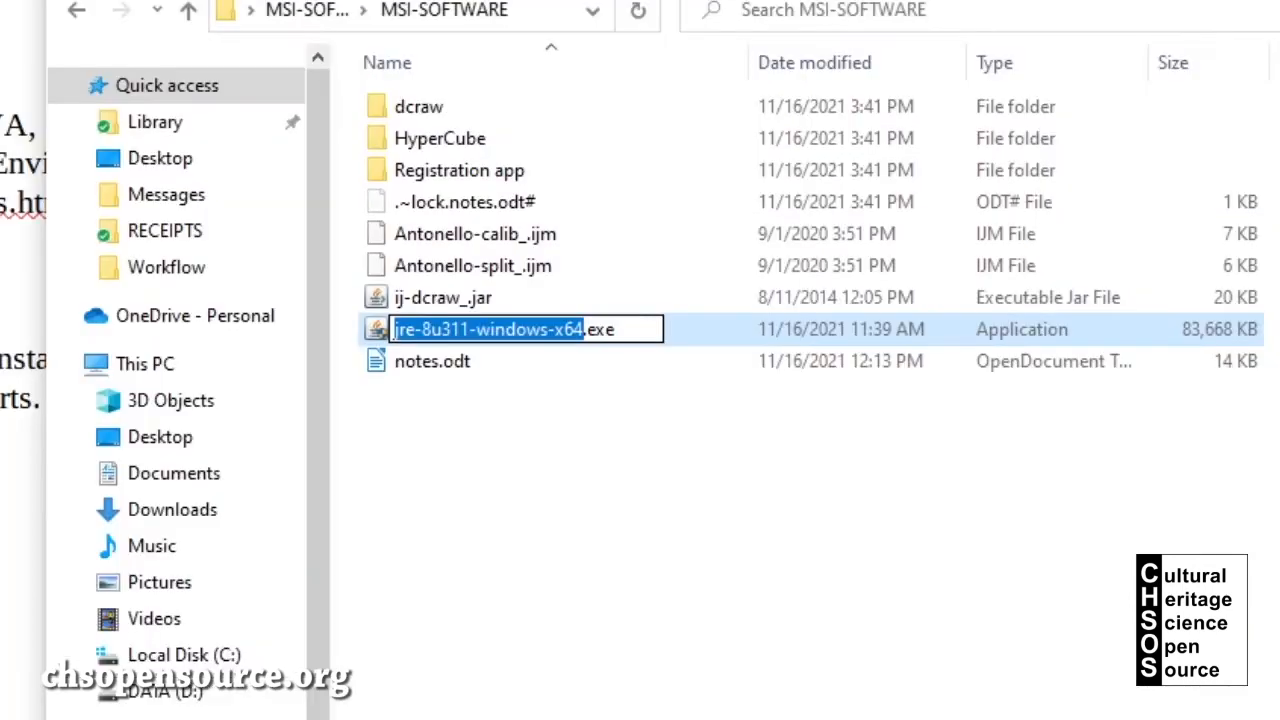
{"action": "left_click_drag", "start_coordinate": [754, 99], "coordinate": [783, 96]}
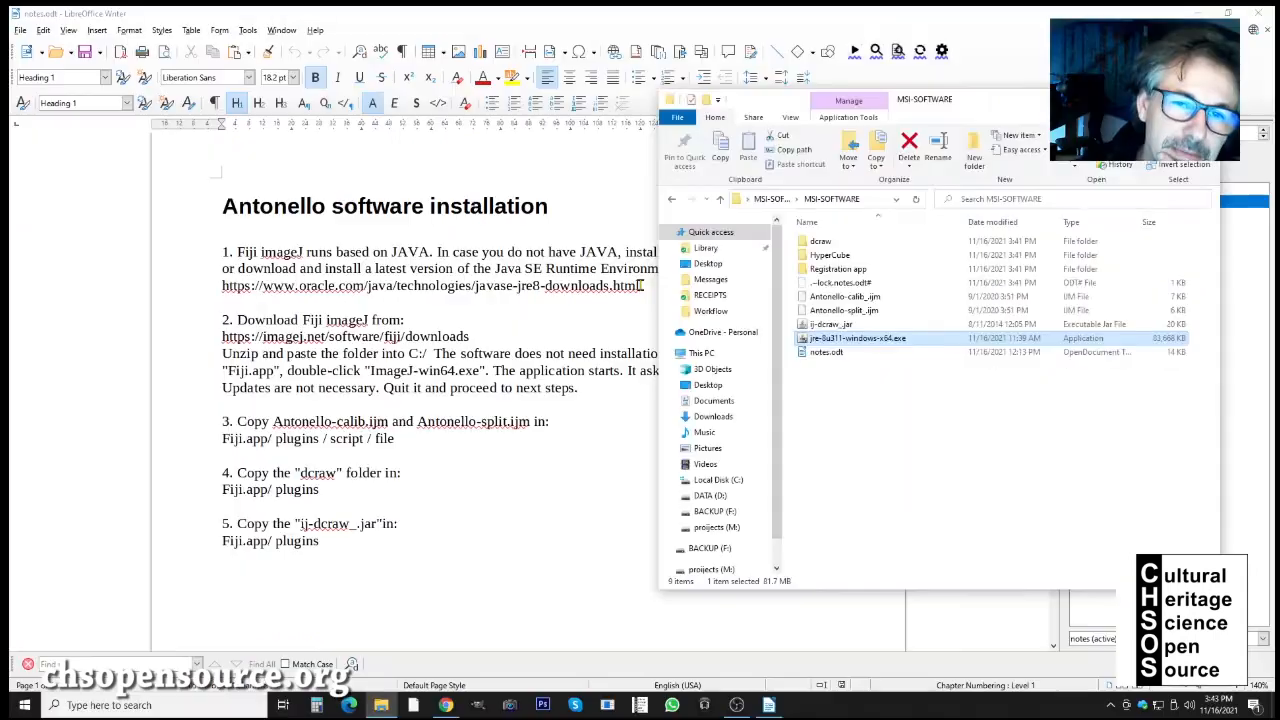
Step: Review the Java runtime and Fiji ImageJ download links in the installation notes, highlighting each one
{"action": "left_click", "coordinate": [82, 203]}
{"action": "left_click_drag", "start_coordinate": [651, 285], "coordinate": [222, 288]}
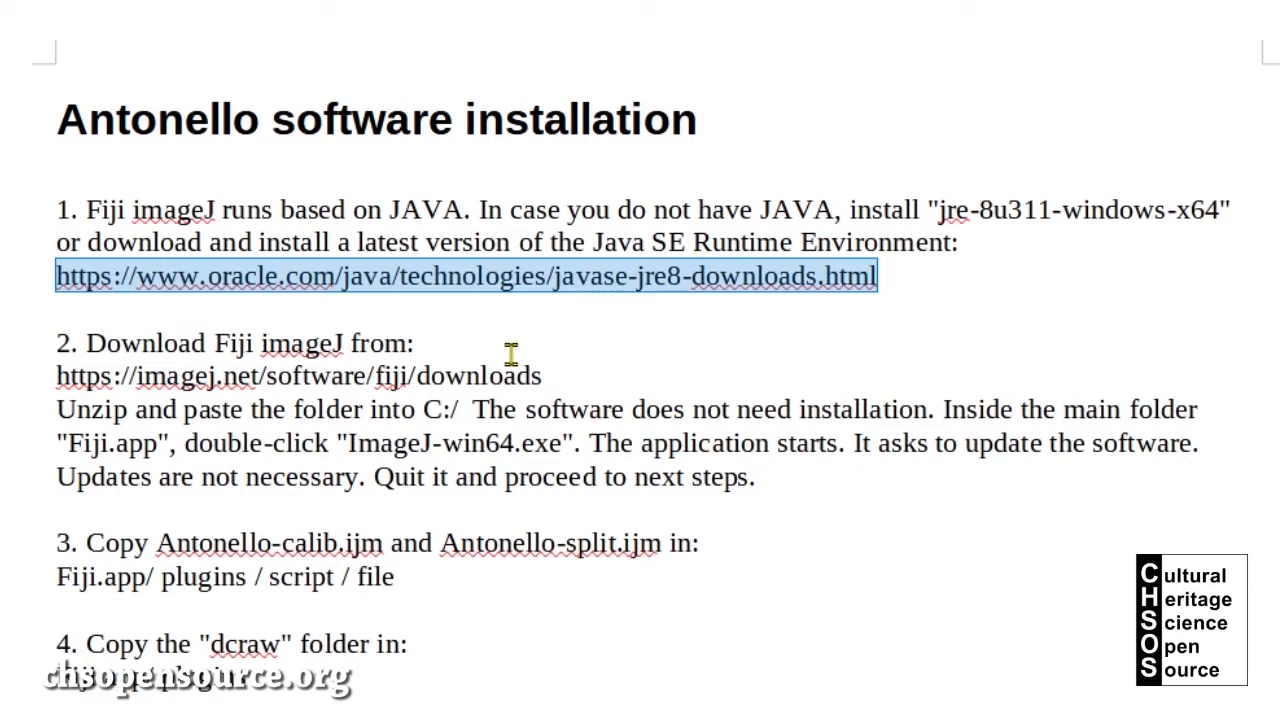
{"action": "left_click", "coordinate": [549, 376]}
{"action": "left_click_drag", "start_coordinate": [549, 376], "coordinate": [42, 366]}
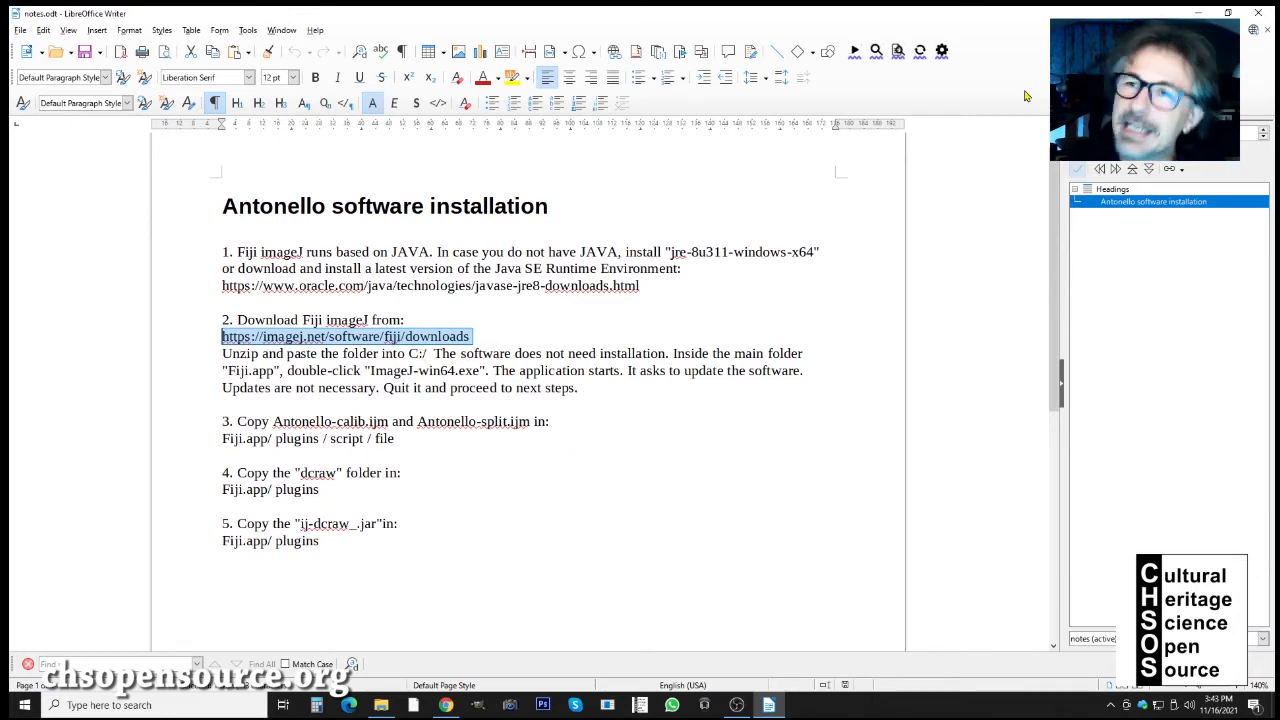
{"action": "left_click", "coordinate": [1199, 12]}
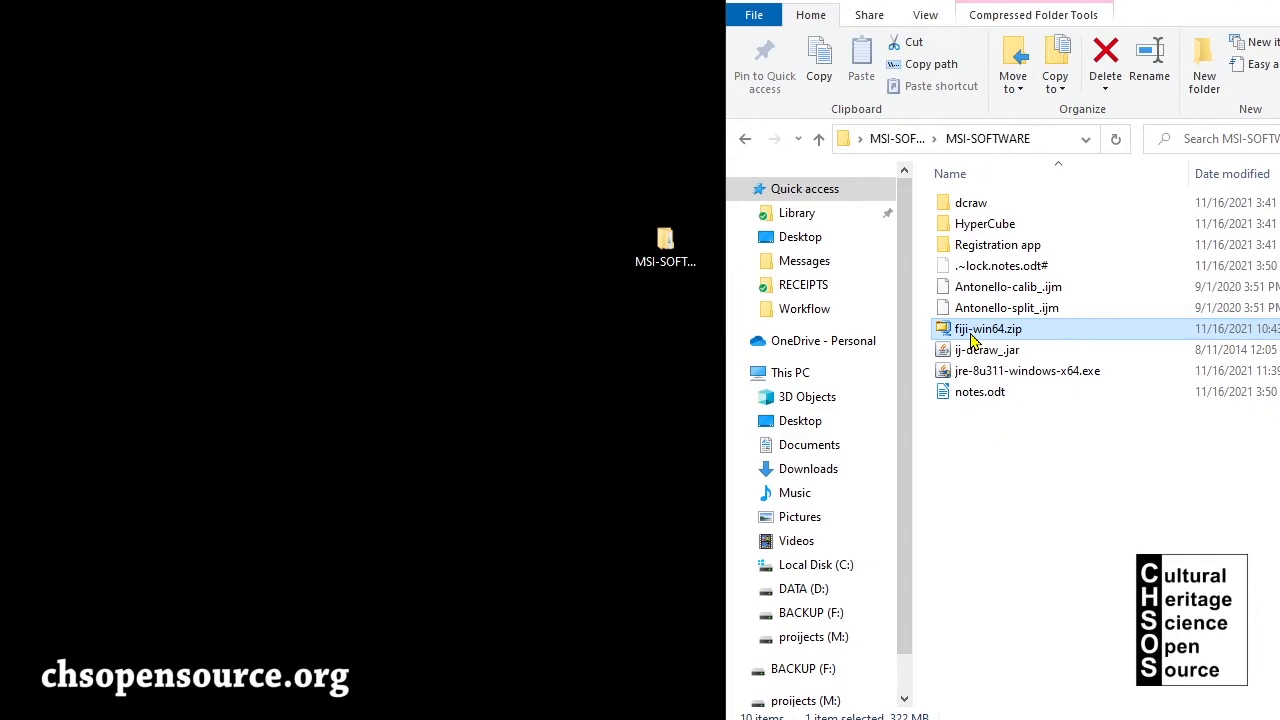
{"action": "key", "text": "alt+Tab"}
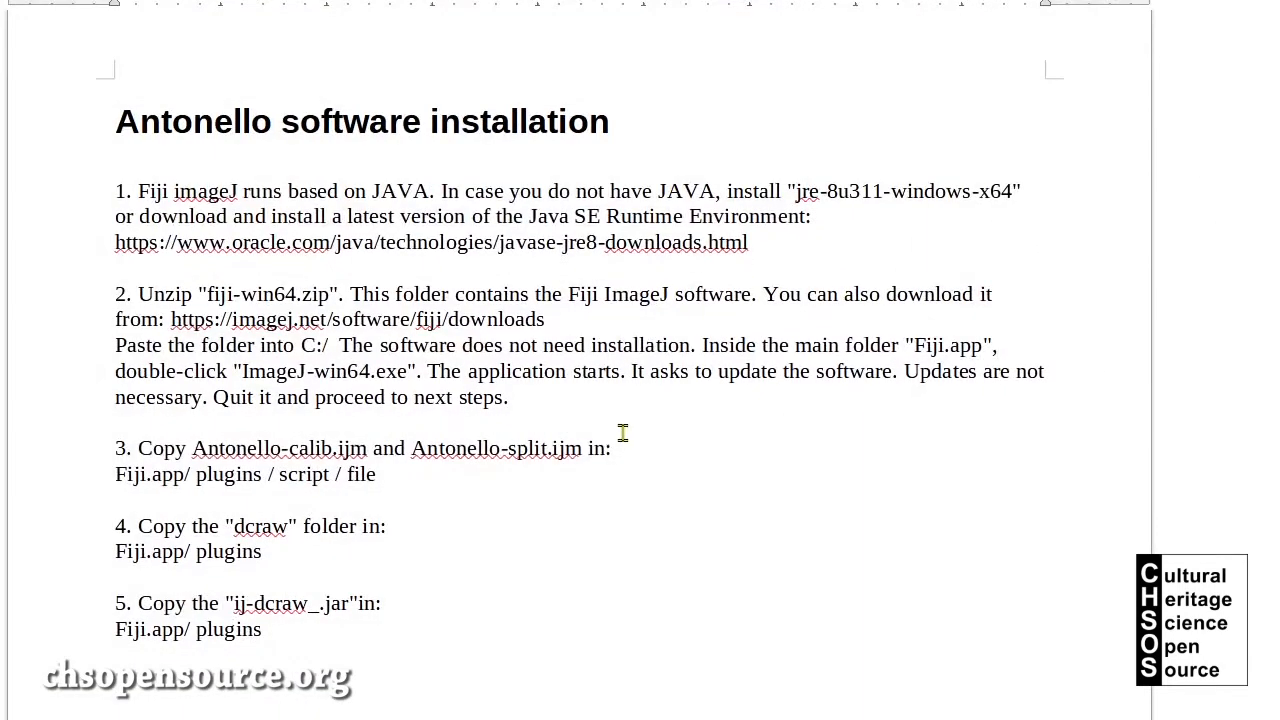
{"action": "left_click_drag", "start_coordinate": [550, 320], "coordinate": [169, 319]}
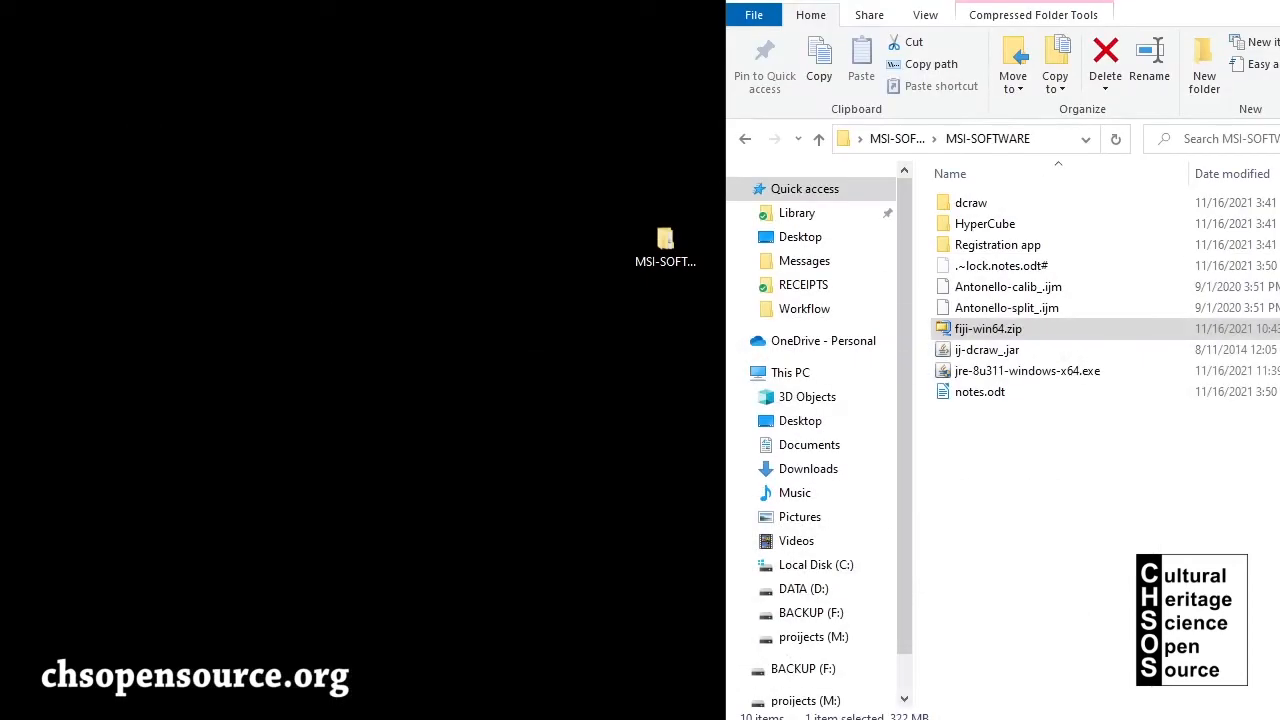
Step: Move fiji-win64.zip from MSI-SOFTWARE to the desktop and extract it there into a fiji-win64 folder with WinZip
{"action": "left_click", "coordinate": [1012, 343]}
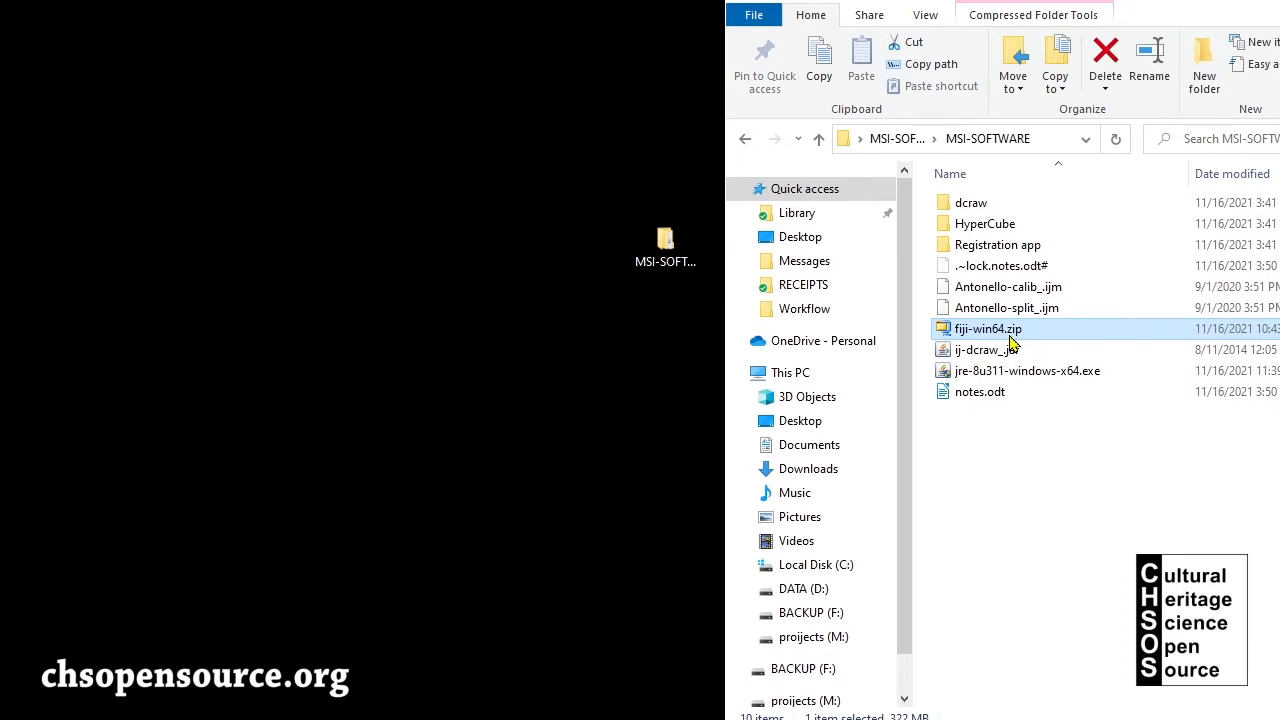
{"action": "left_click_drag", "start_coordinate": [1010, 340], "coordinate": [428, 403]}
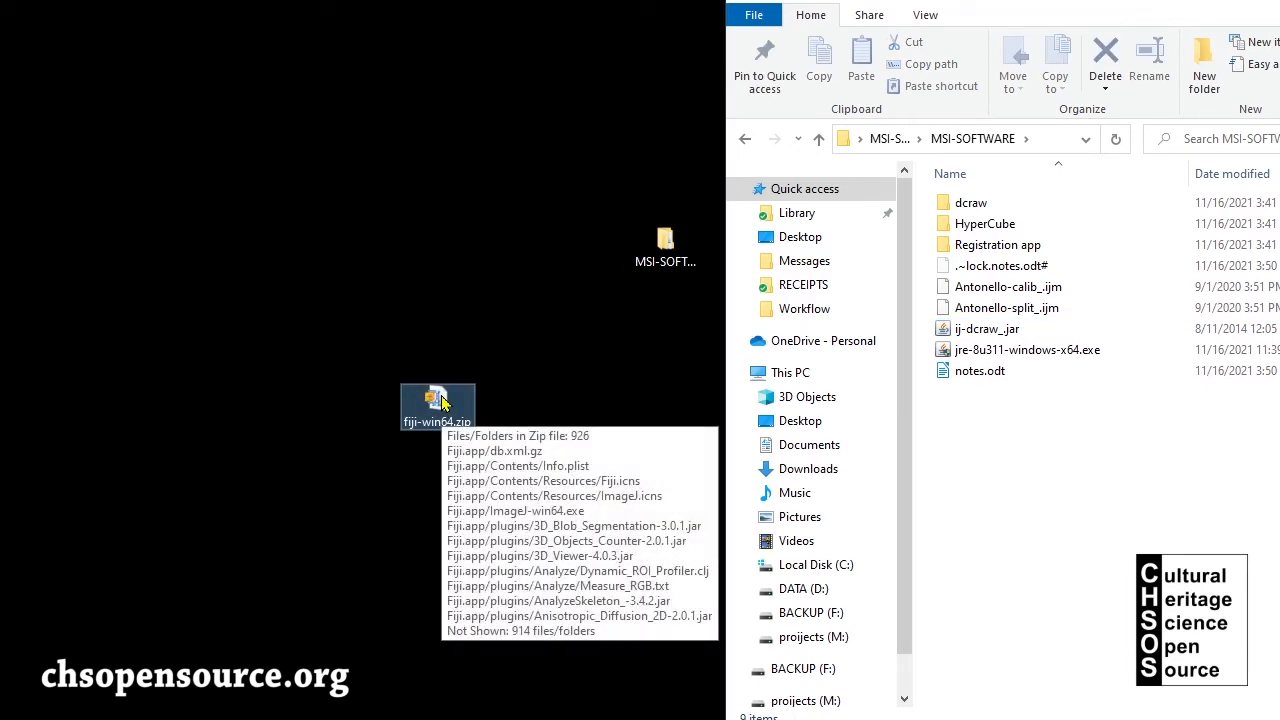
{"action": "right_click", "coordinate": [443, 402]}
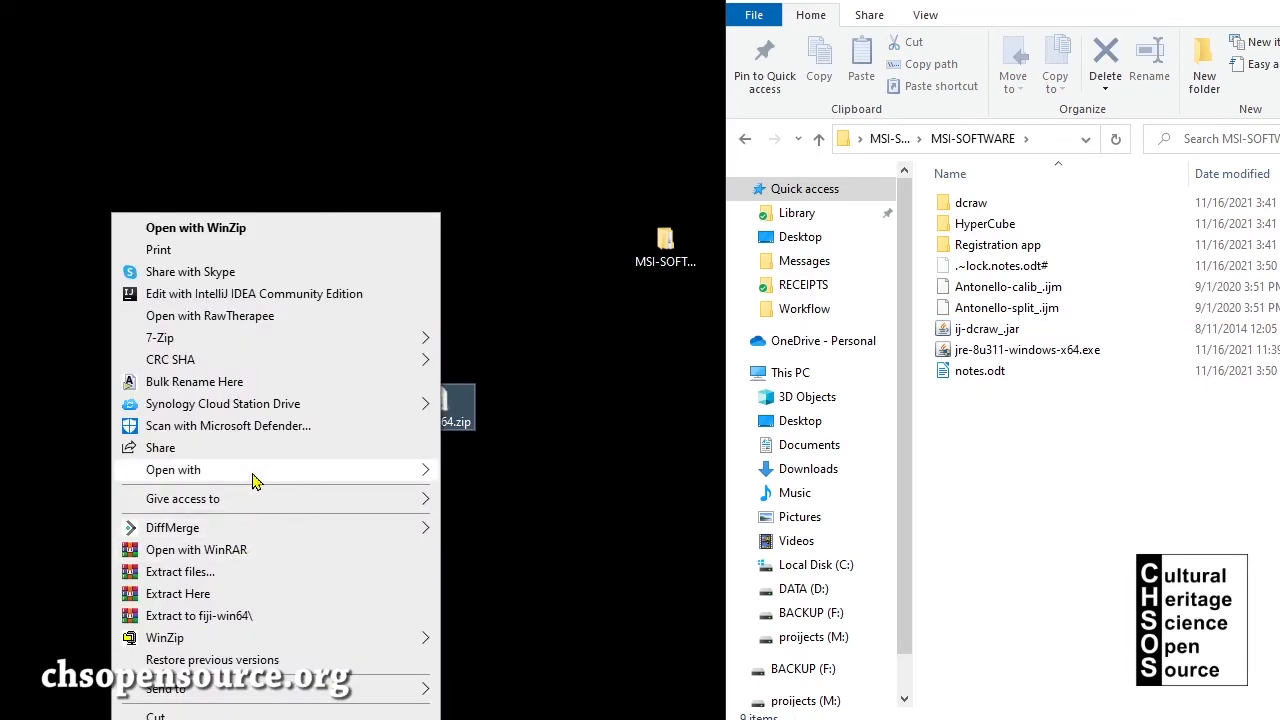
{"action": "mouse_move", "coordinate": [253, 479]}
{"action": "mouse_move", "coordinate": [290, 640]}
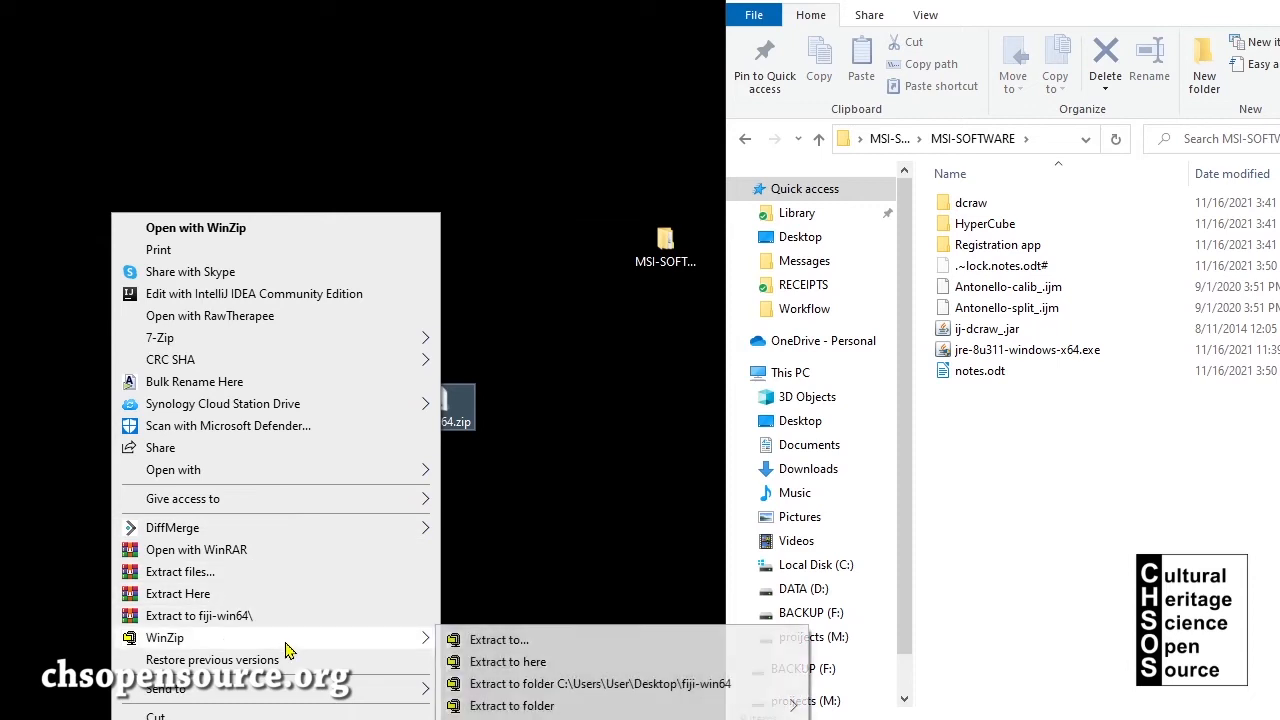
{"action": "left_click", "coordinate": [501, 684]}
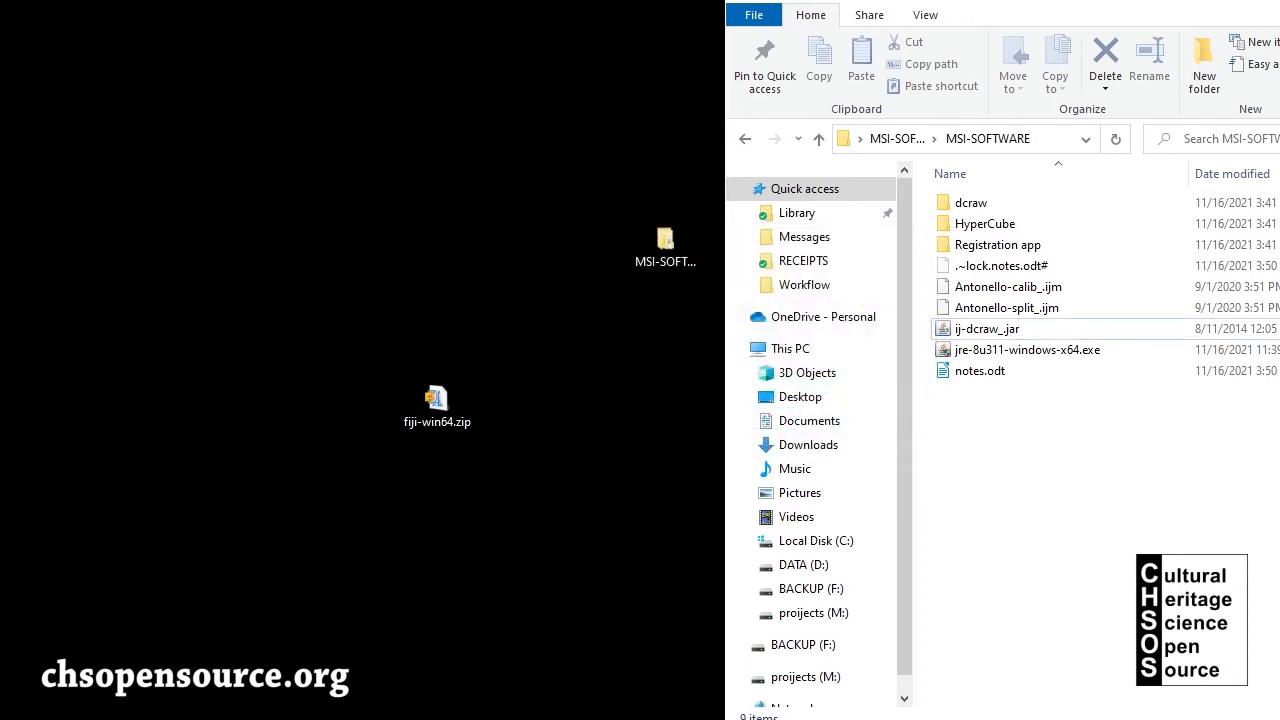
{"action": "left_click_drag", "start_coordinate": [118, 322], "coordinate": [380, 252]}
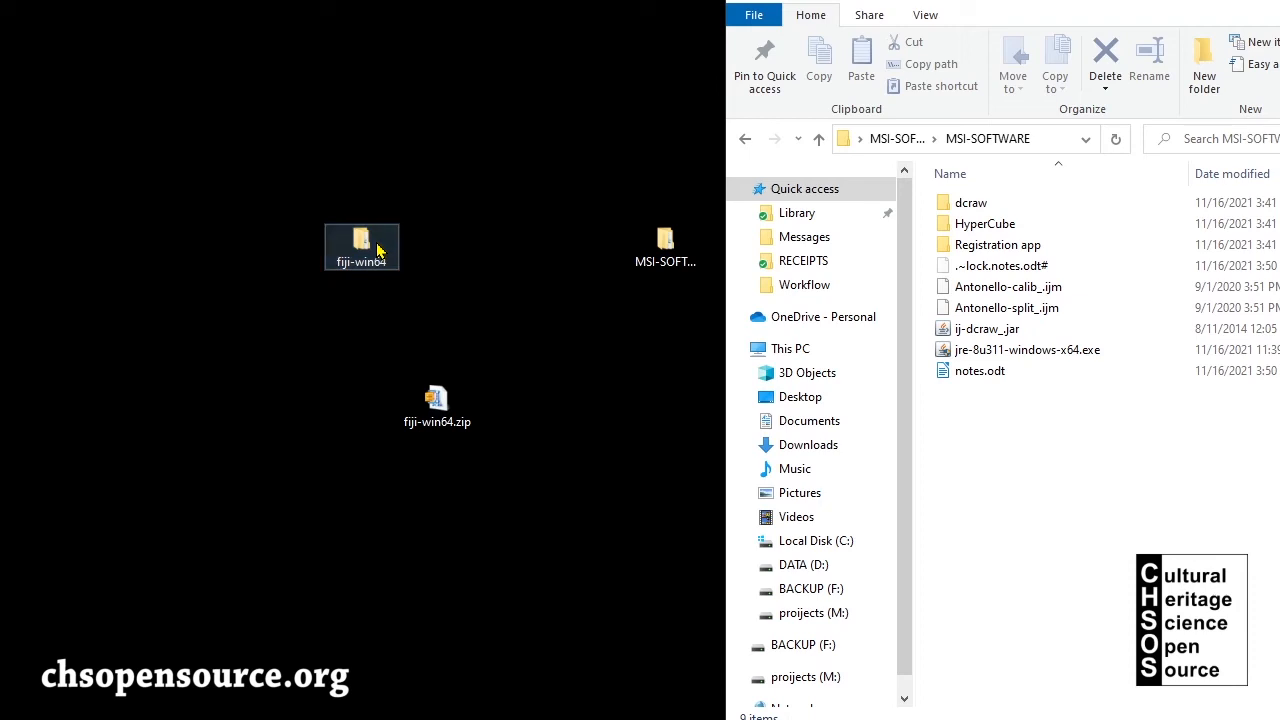
Step: Open the extracted fiji-win64 folder, inspect the contents of Fiji.app, and return to the parent folder
{"action": "double_click", "coordinate": [378, 251]}
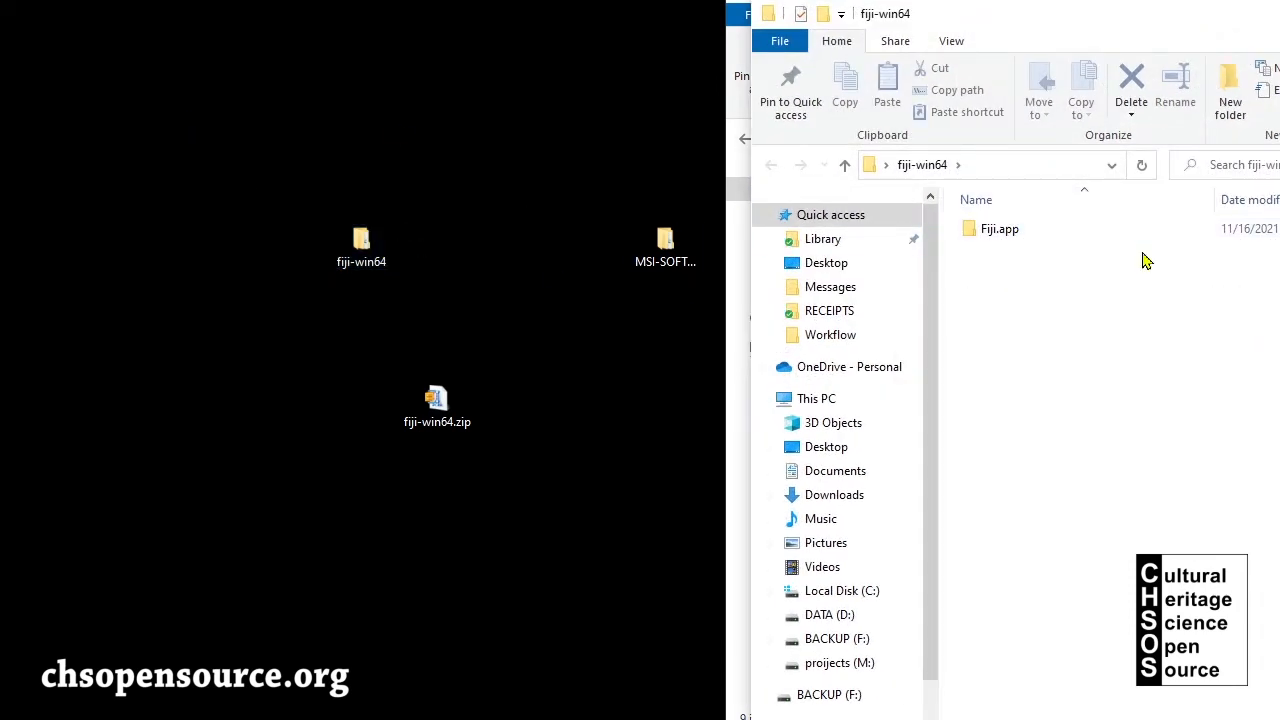
{"action": "double_click", "coordinate": [1002, 232]}
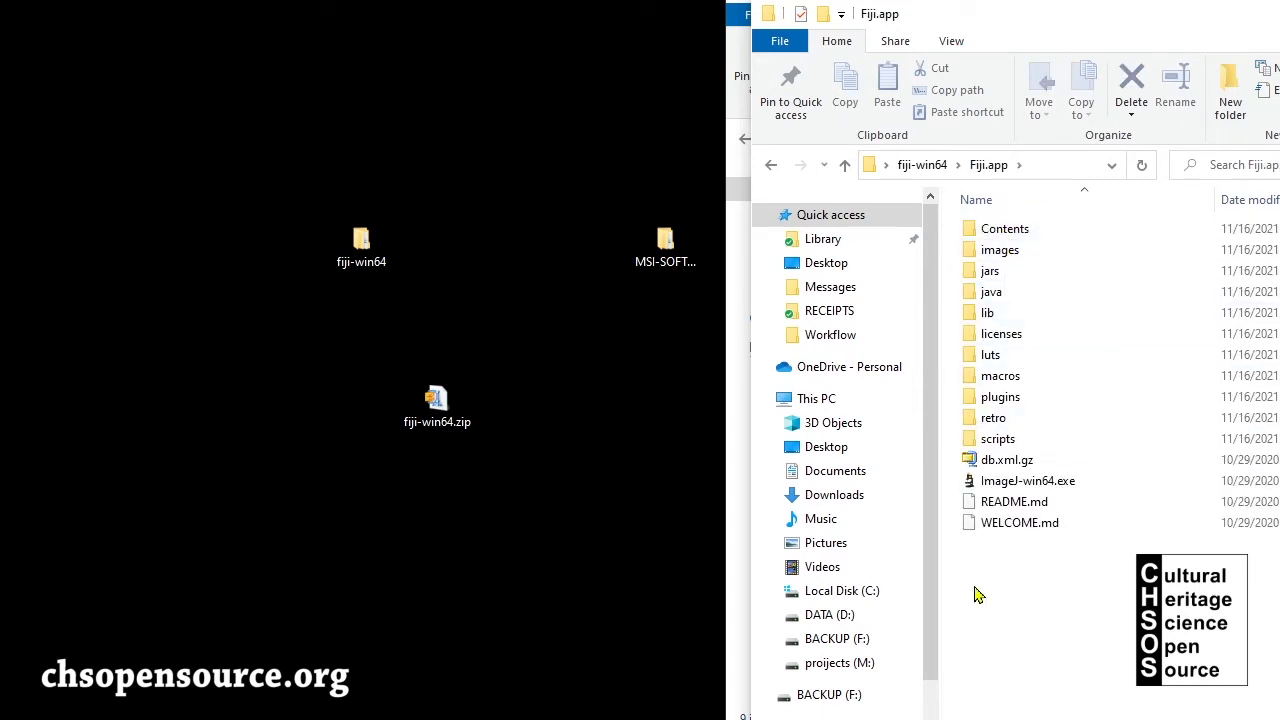
{"action": "left_click", "coordinate": [908, 170]}
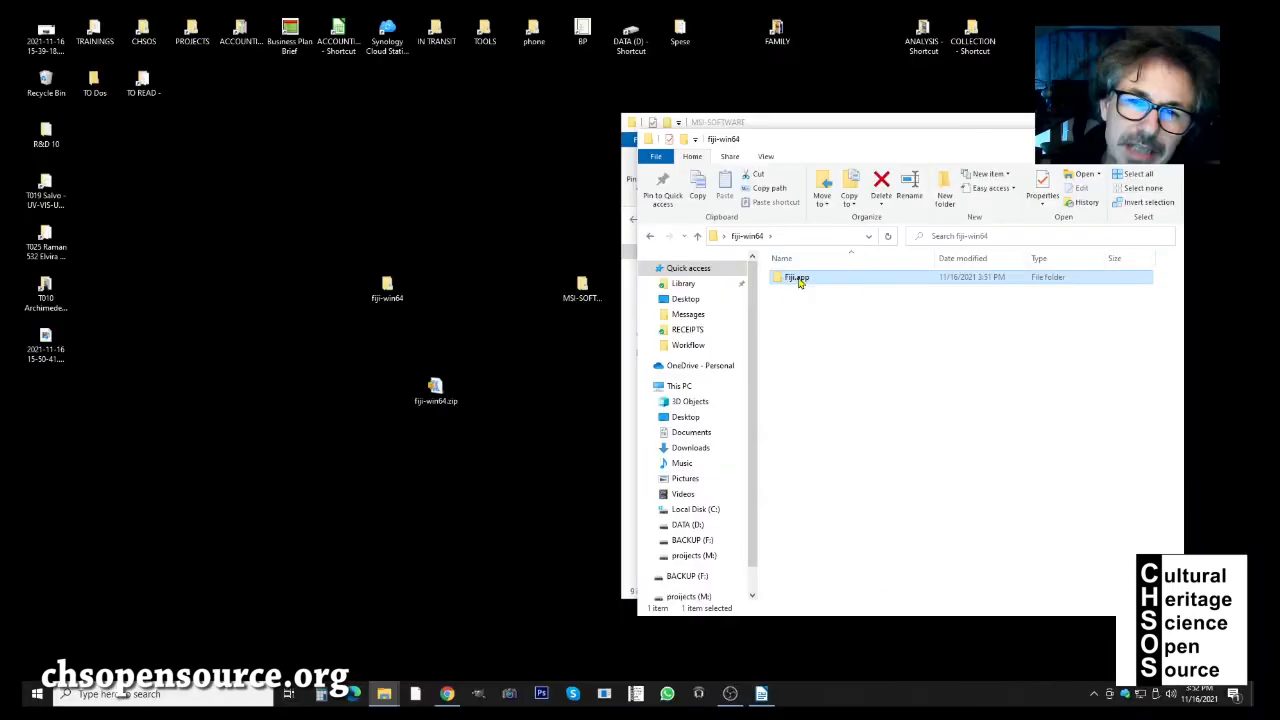
{"action": "left_click_drag", "start_coordinate": [1005, 236], "coordinate": [1036, 254]}
{"action": "left_click_drag", "start_coordinate": [814, 293], "coordinate": [812, 288]}
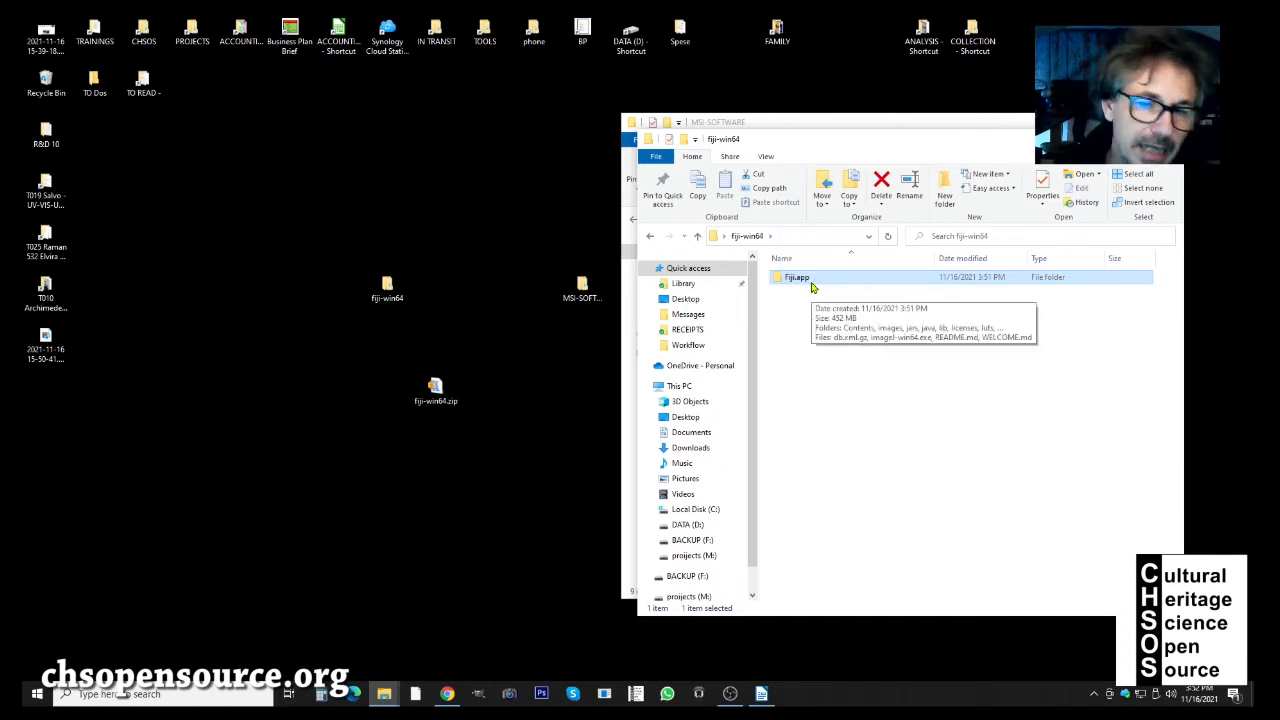
Step: Open a second file window beside the fiji-win64 window and show Local Disk (C:) in it
{"action": "key", "text": "ctrl+n"}
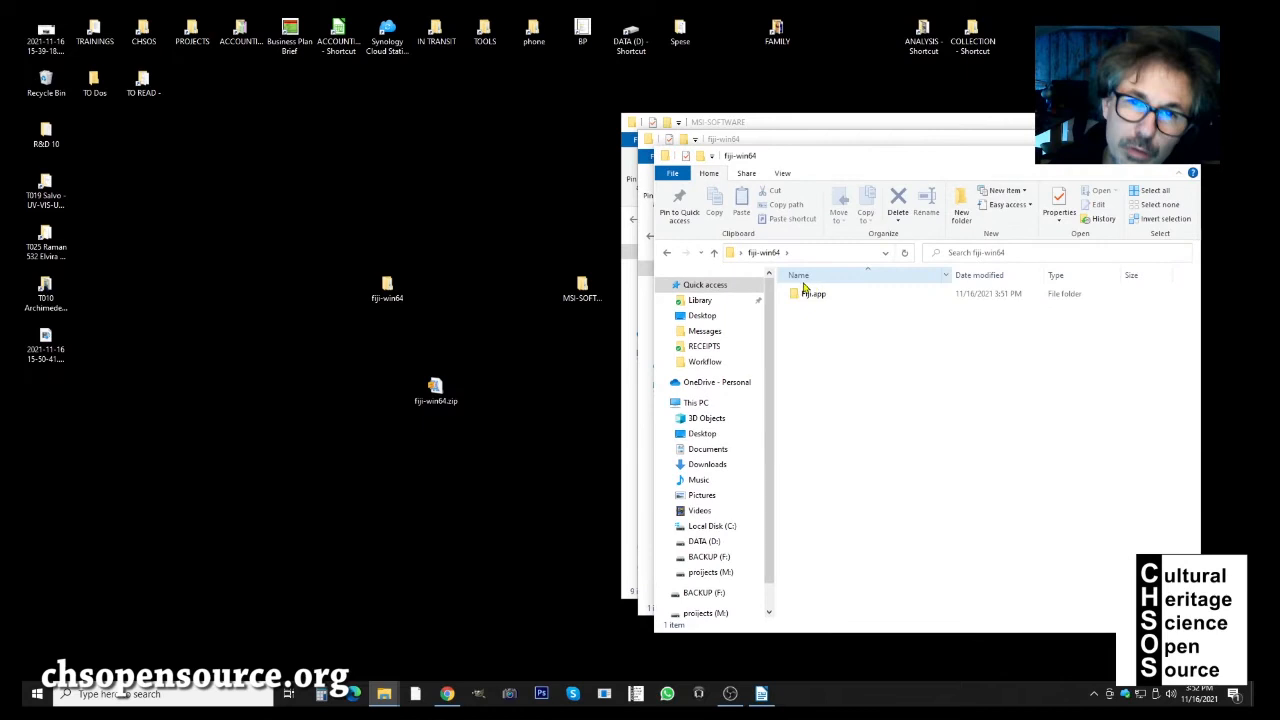
{"action": "left_click_drag", "start_coordinate": [821, 160], "coordinate": [238, 137]}
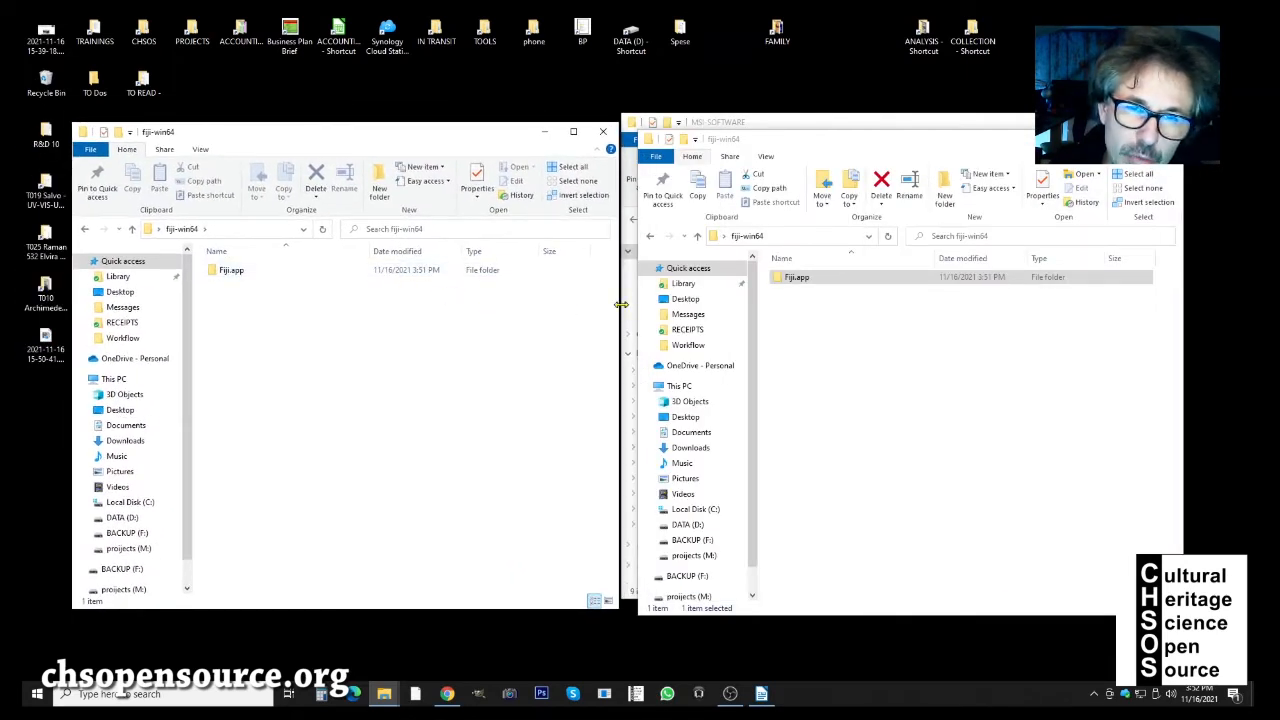
{"action": "left_click_drag", "start_coordinate": [619, 306], "coordinate": [430, 300]}
{"action": "left_click_drag", "start_coordinate": [270, 122], "coordinate": [379, 126]}
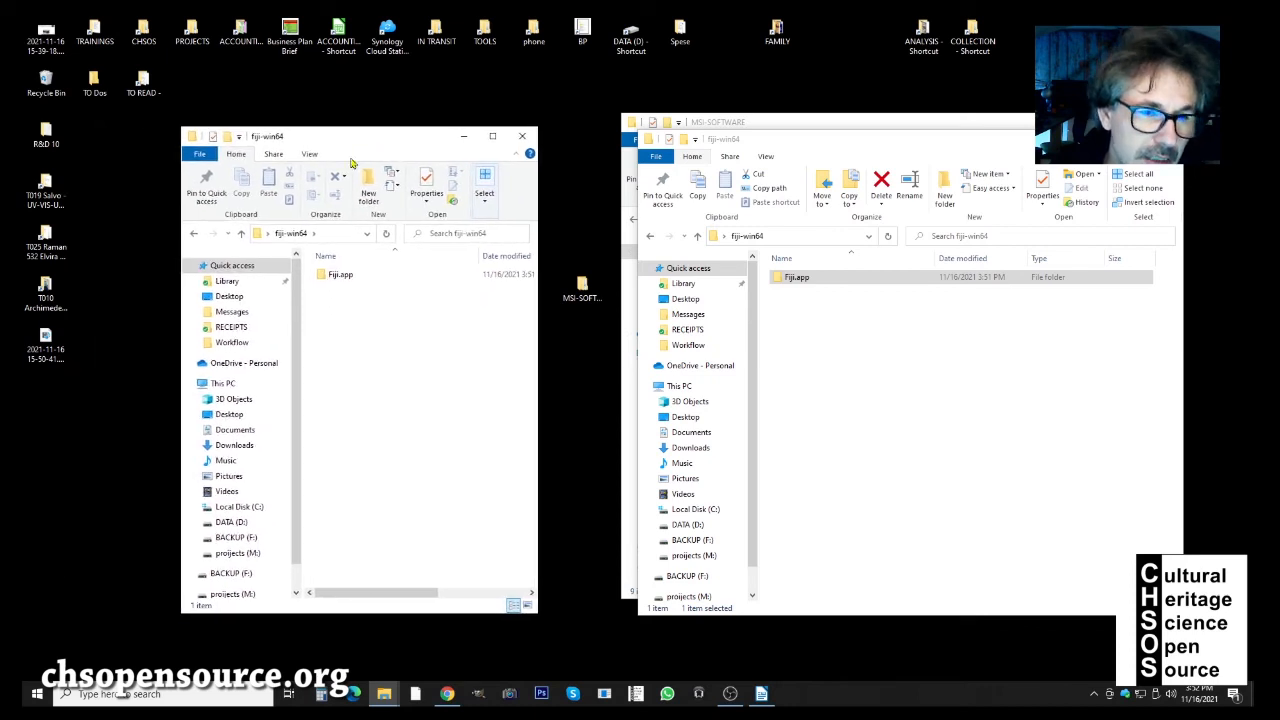
{"action": "left_click", "coordinate": [238, 510]}
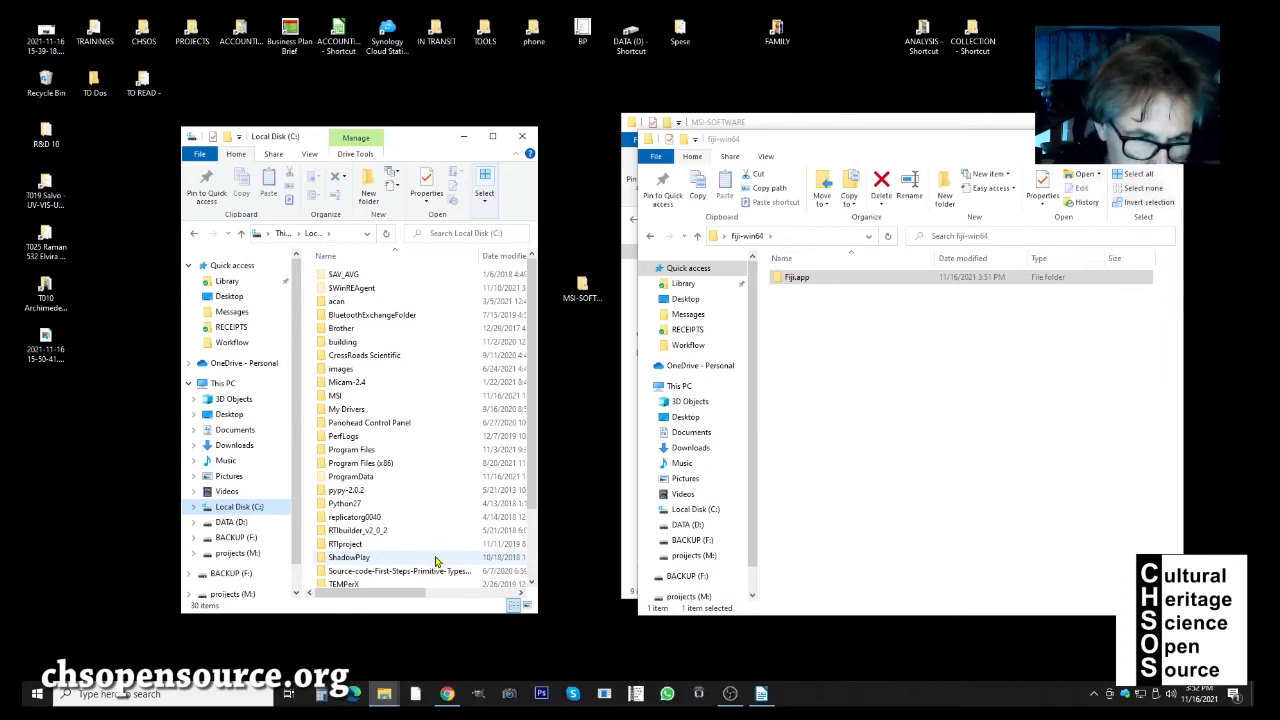
Step: Move the Fiji.app folder from fiji-win64 to the root of Local Disk (C:) and close the fiji-win64 window
{"action": "left_click_drag", "start_coordinate": [795, 278], "coordinate": [413, 261]}
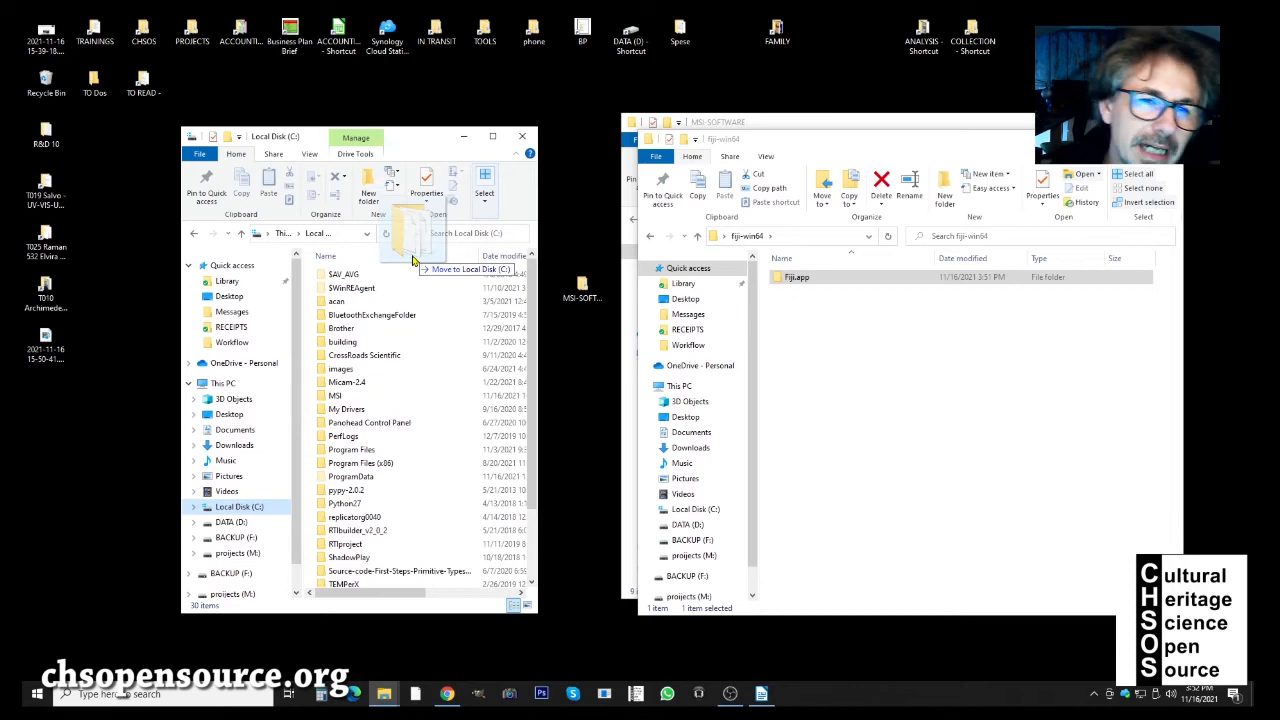
{"action": "left_click_drag", "start_coordinate": [413, 261], "coordinate": [414, 258]}
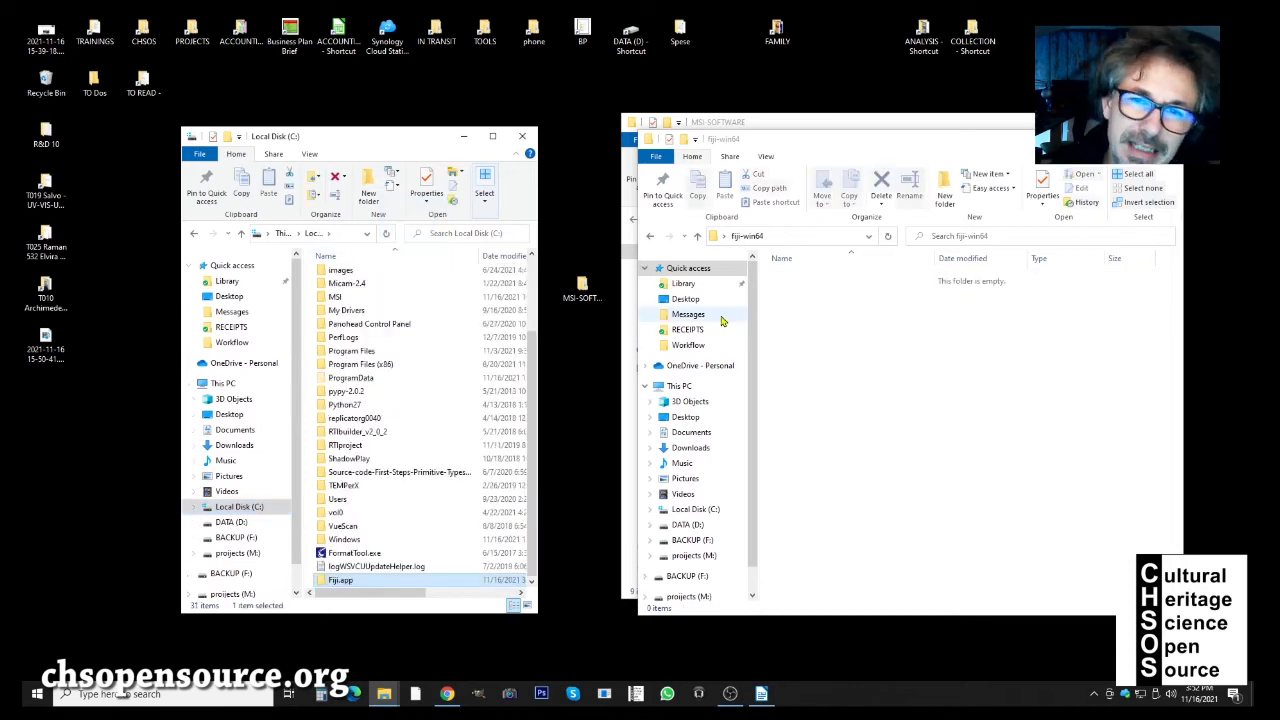
{"action": "left_click", "coordinate": [1167, 139]}
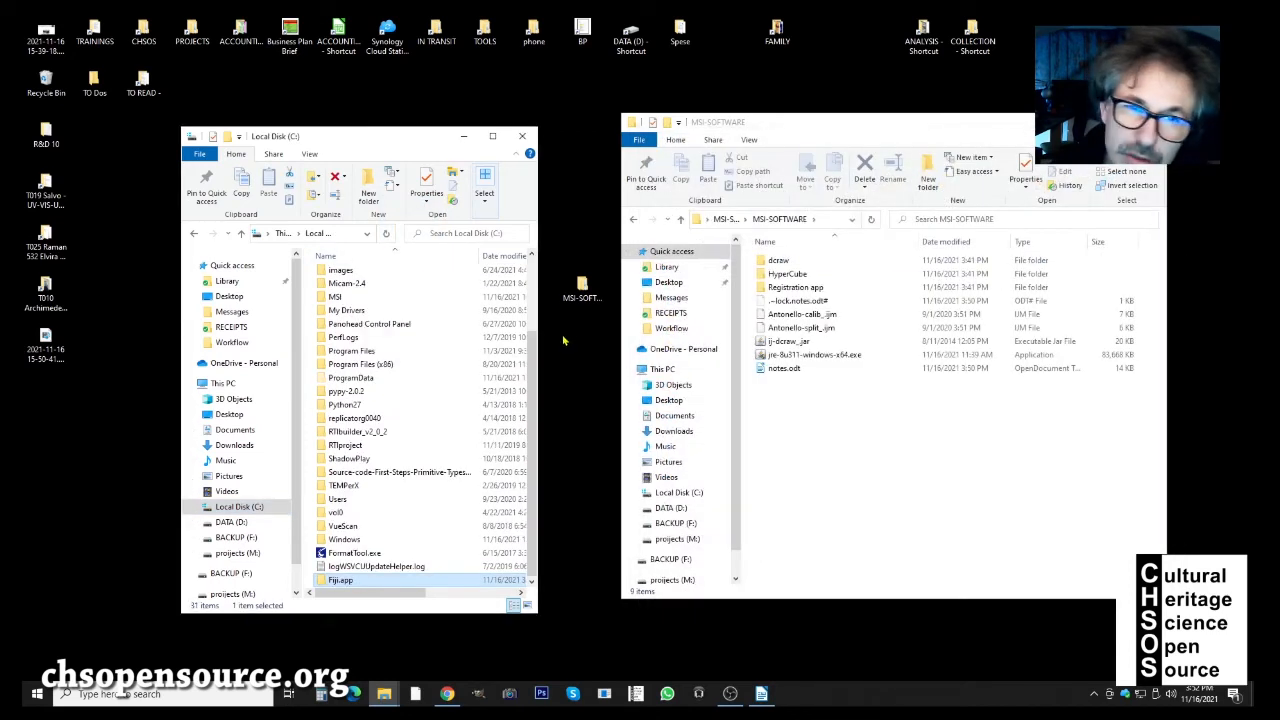
Step: Delete the emptied fiji-win64 folder from the desktop, keeping the Local Disk (C:) and MSI-SOFTWARE windows side by side
{"action": "left_click_drag", "start_coordinate": [903, 120], "coordinate": [1050, 118]}
{"action": "left_click_drag", "start_coordinate": [329, 143], "coordinate": [648, 143]}
{"action": "left_click", "coordinate": [393, 289]}
{"action": "key", "text": "Delete"}
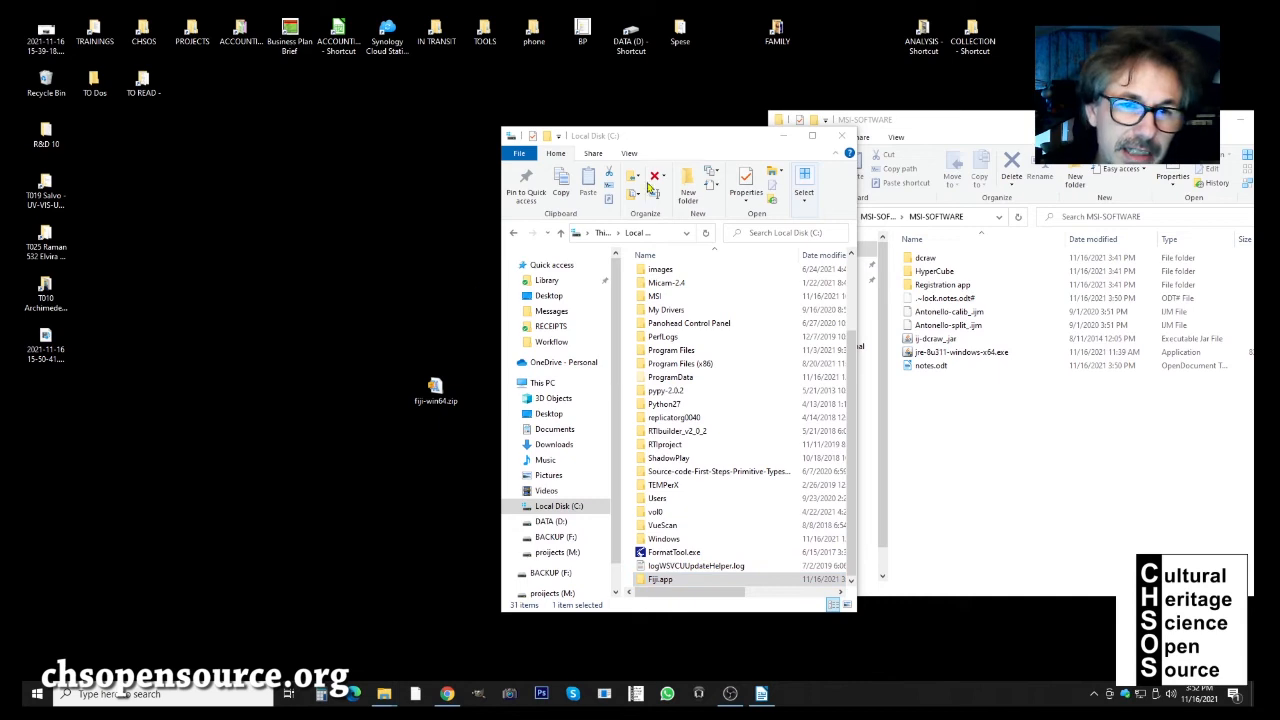
{"action": "left_click_drag", "start_coordinate": [685, 140], "coordinate": [552, 147]}
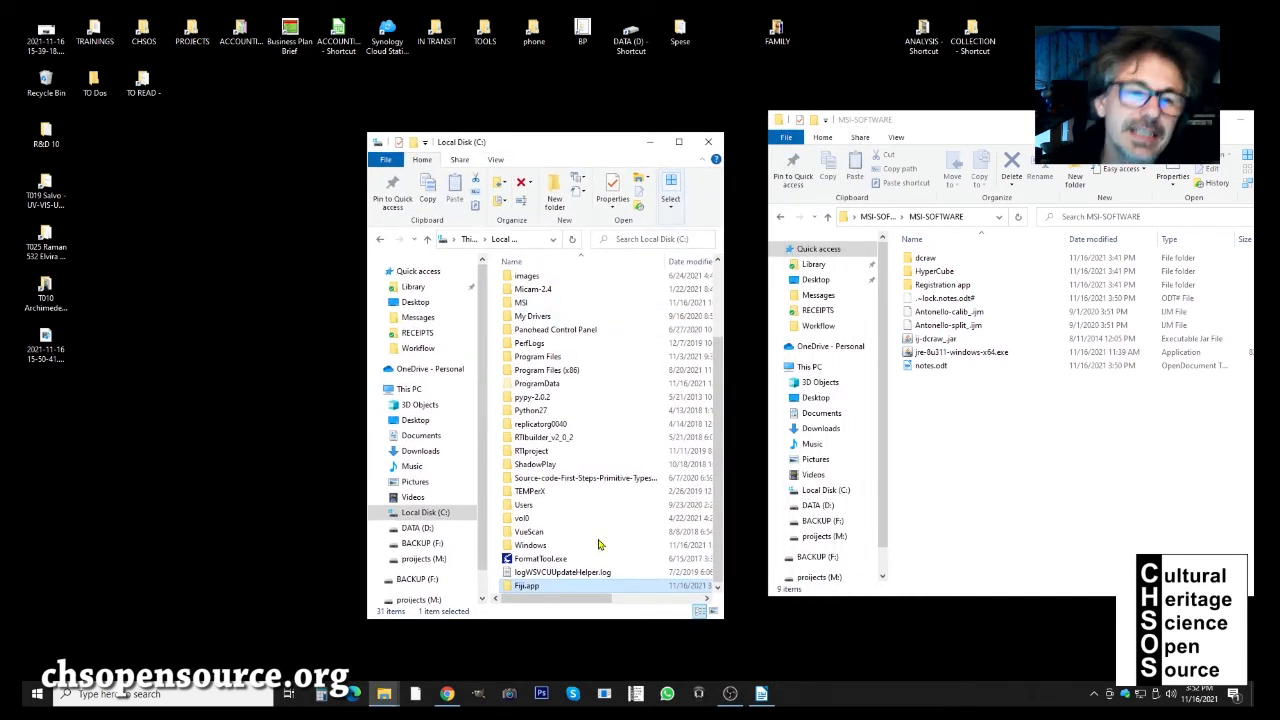
Step: Create a desktop shortcut to ImageJ-win64.exe from the Fiji.app folder on Local Disk (C:)
{"action": "double_click", "coordinate": [533, 589]}
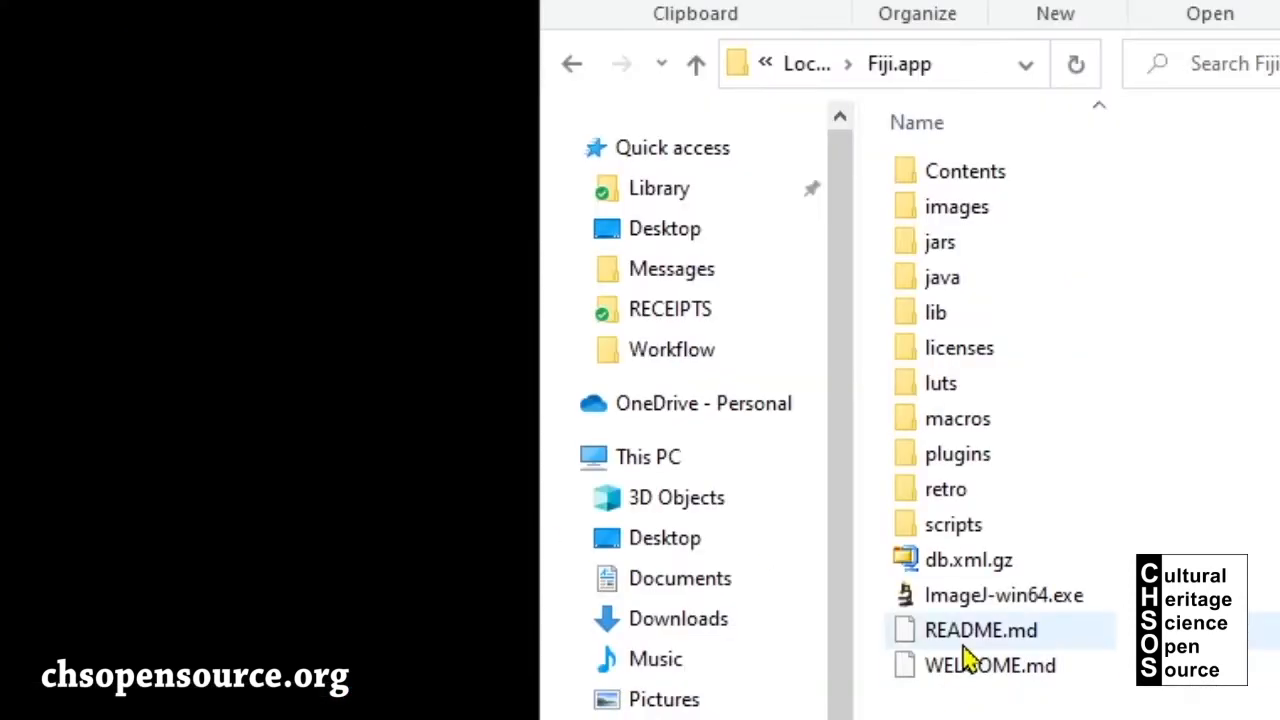
{"action": "left_click", "coordinate": [971, 598]}
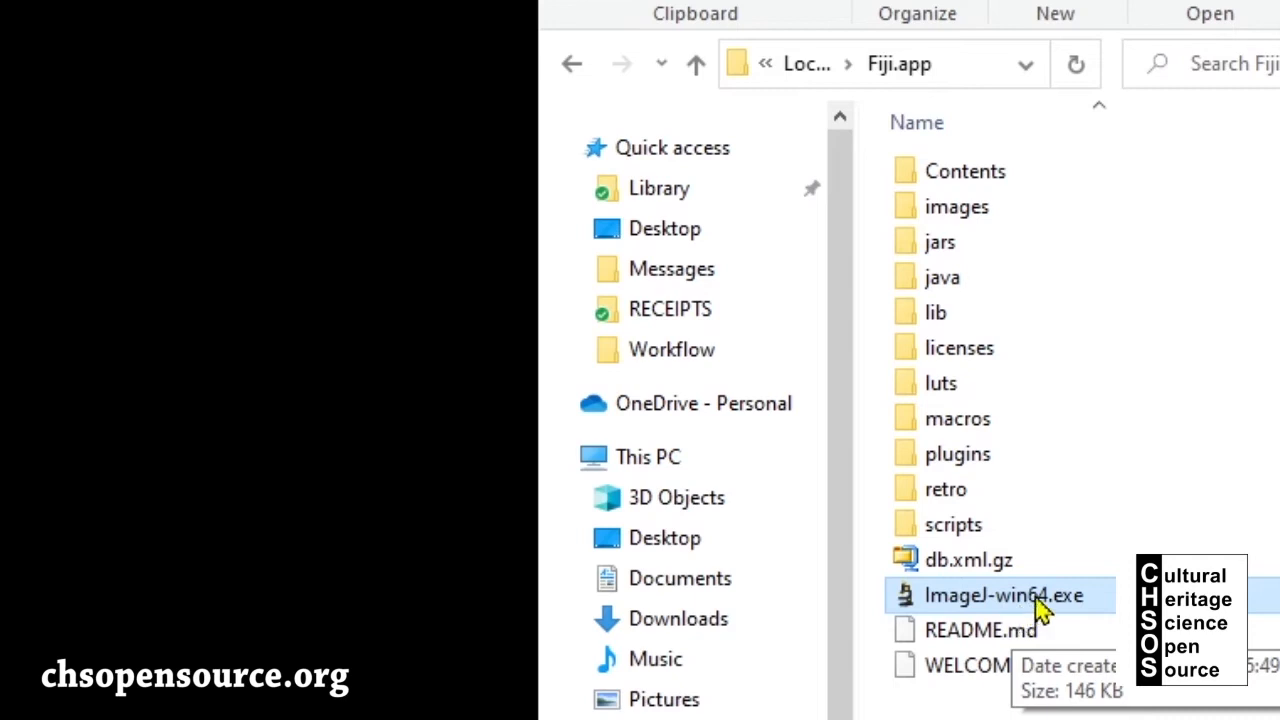
{"action": "left_click_drag", "start_coordinate": [1036, 606], "coordinate": [251, 388]}
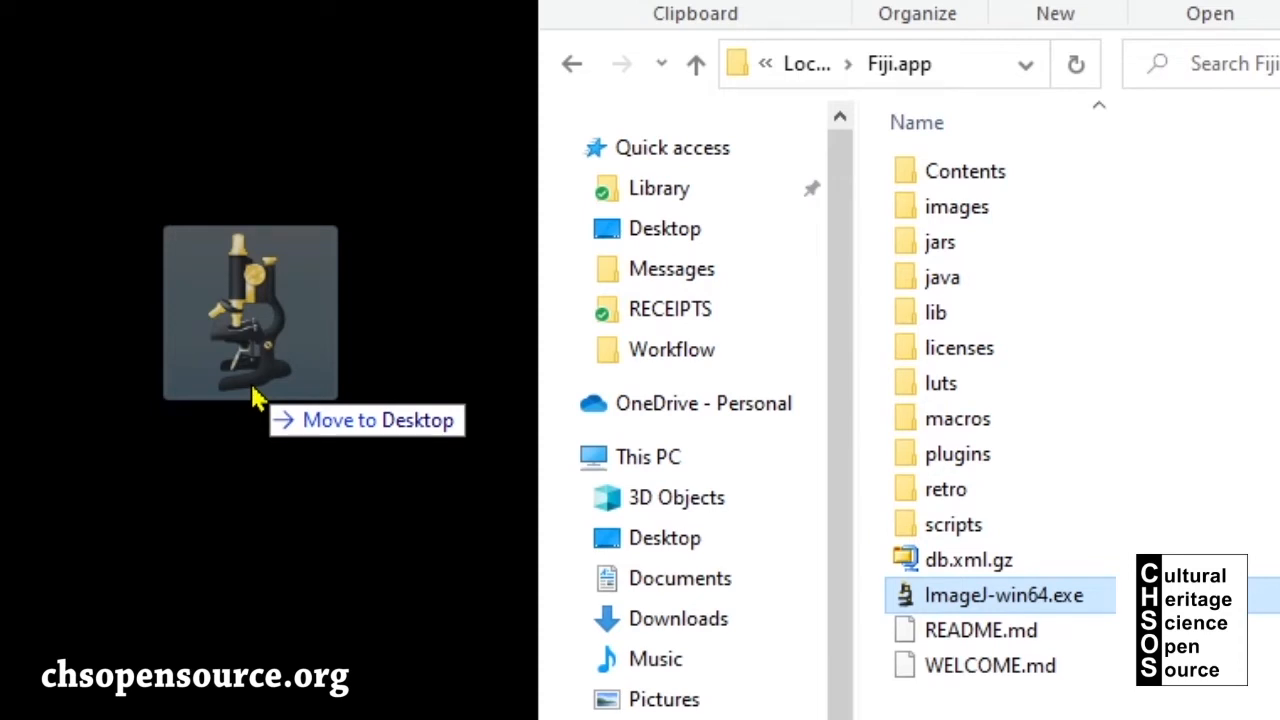
{"action": "left_click_drag", "start_coordinate": [255, 398], "coordinate": [255, 398]}
{"action": "key", "text": "alt"}
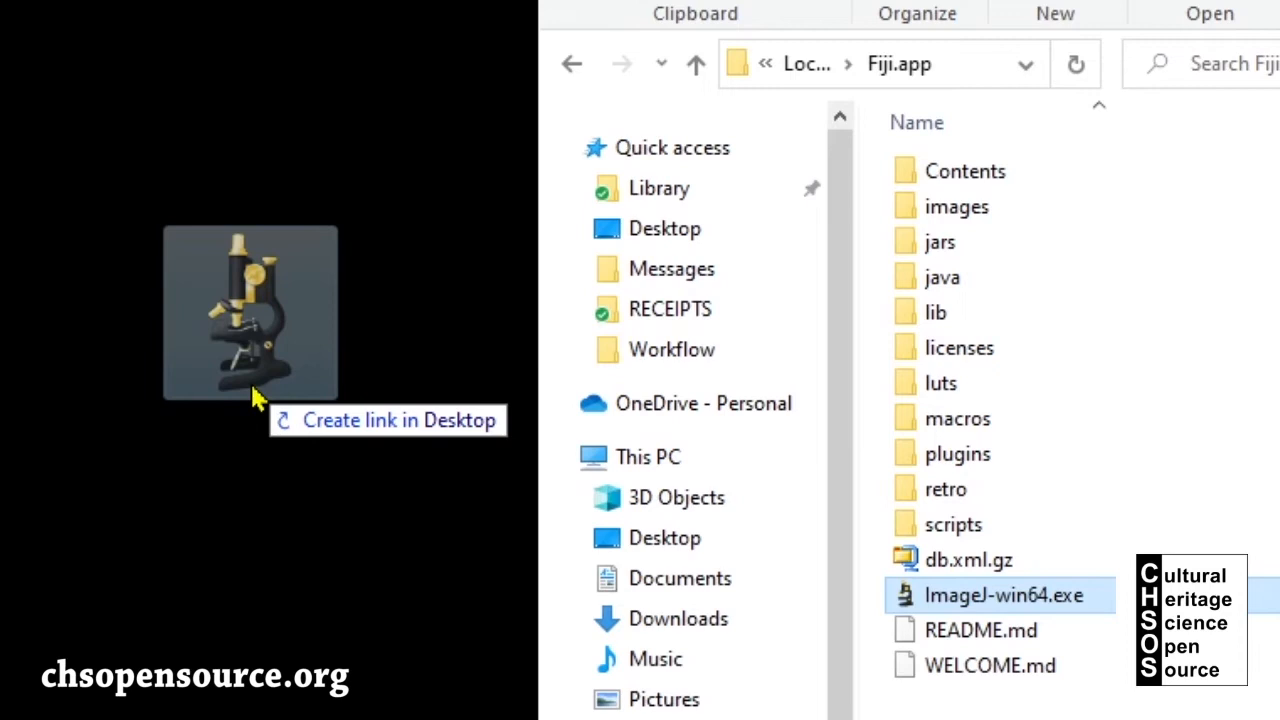
{"action": "left_click_drag", "start_coordinate": [255, 398], "coordinate": [251, 400]}
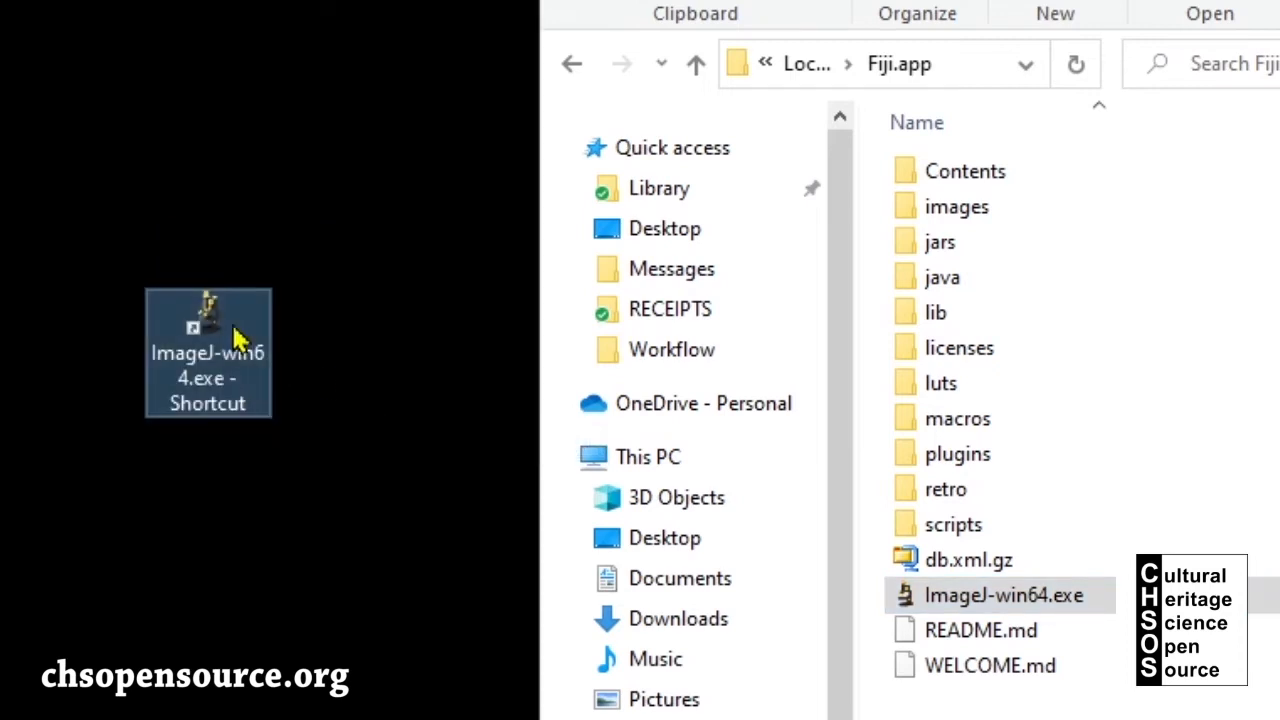
{"action": "left_click_drag", "start_coordinate": [209, 308], "coordinate": [322, 226]}
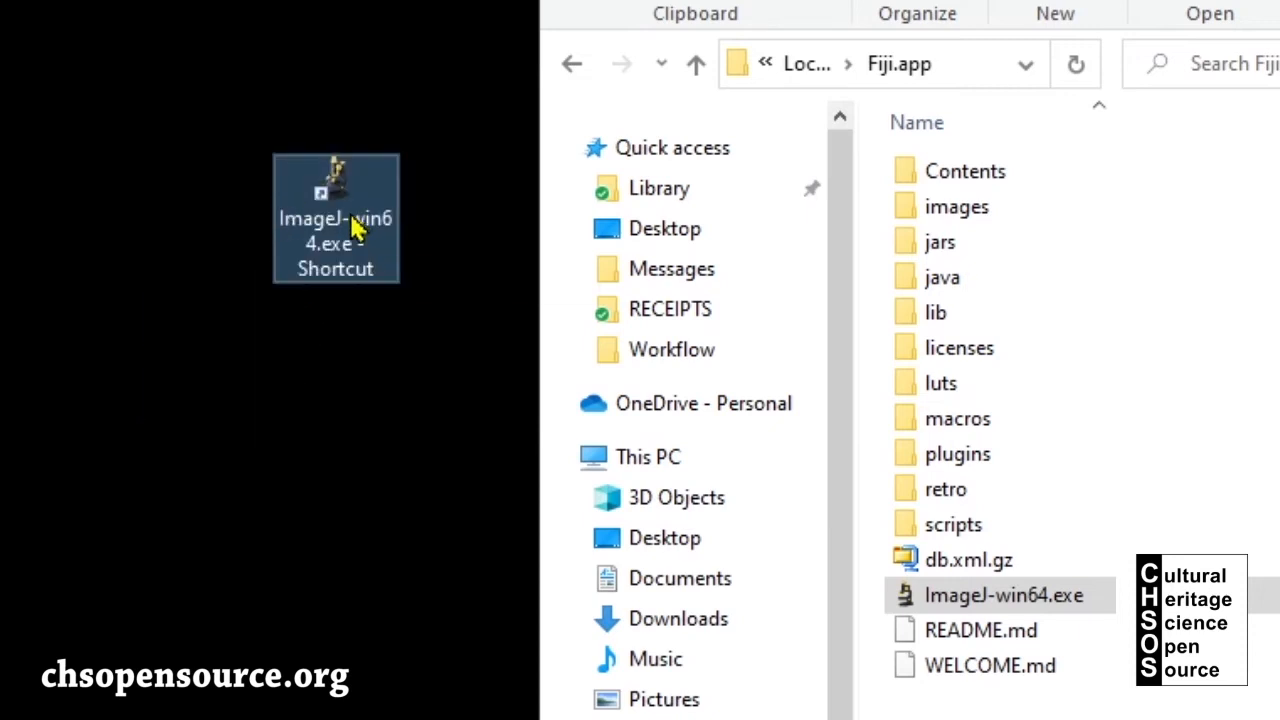
Step: Launch ImageJ from its new desktop shortcut and bring the Fiji.app folder window back to the front
{"action": "left_click", "coordinate": [280, 546]}
{"action": "left_click", "coordinate": [342, 211]}
{"action": "double_click", "coordinate": [342, 232]}
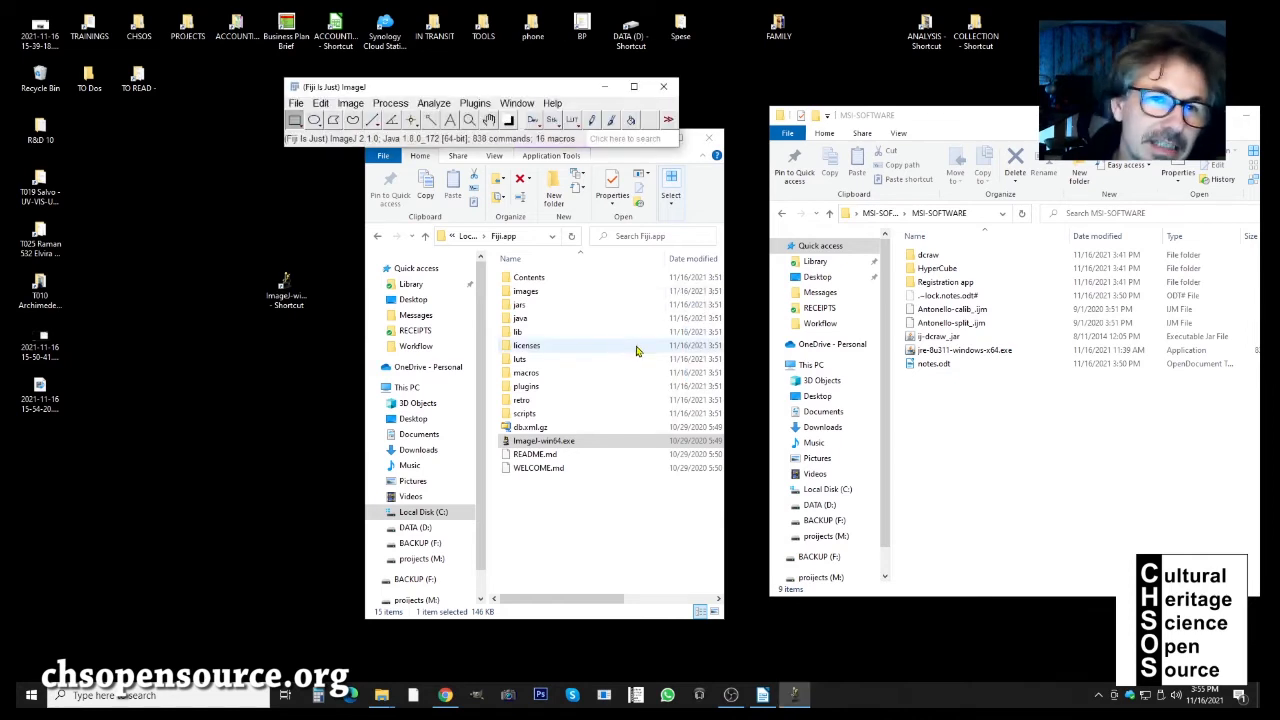
{"action": "left_click", "coordinate": [683, 157]}
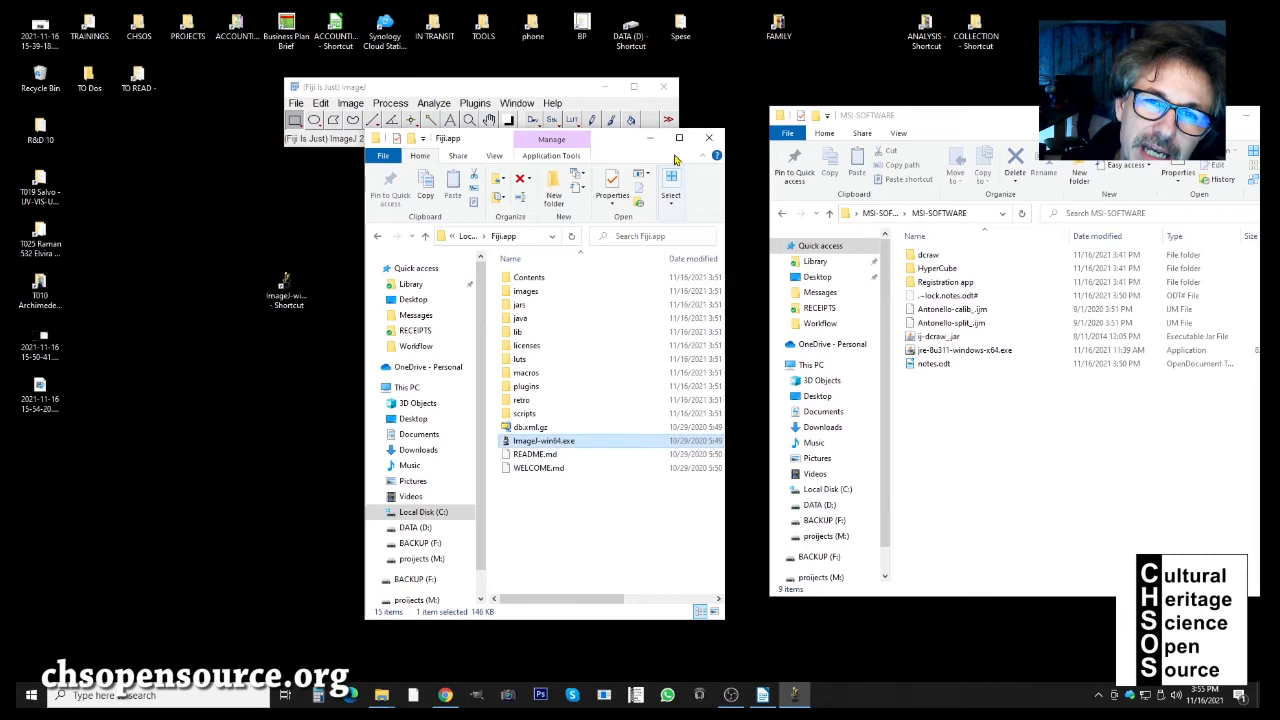
Step: Move the Fiji.app folder window clear of the ImageJ window and close ImageJ without updating it
{"action": "left_click_drag", "start_coordinate": [614, 130], "coordinate": [590, 265]}
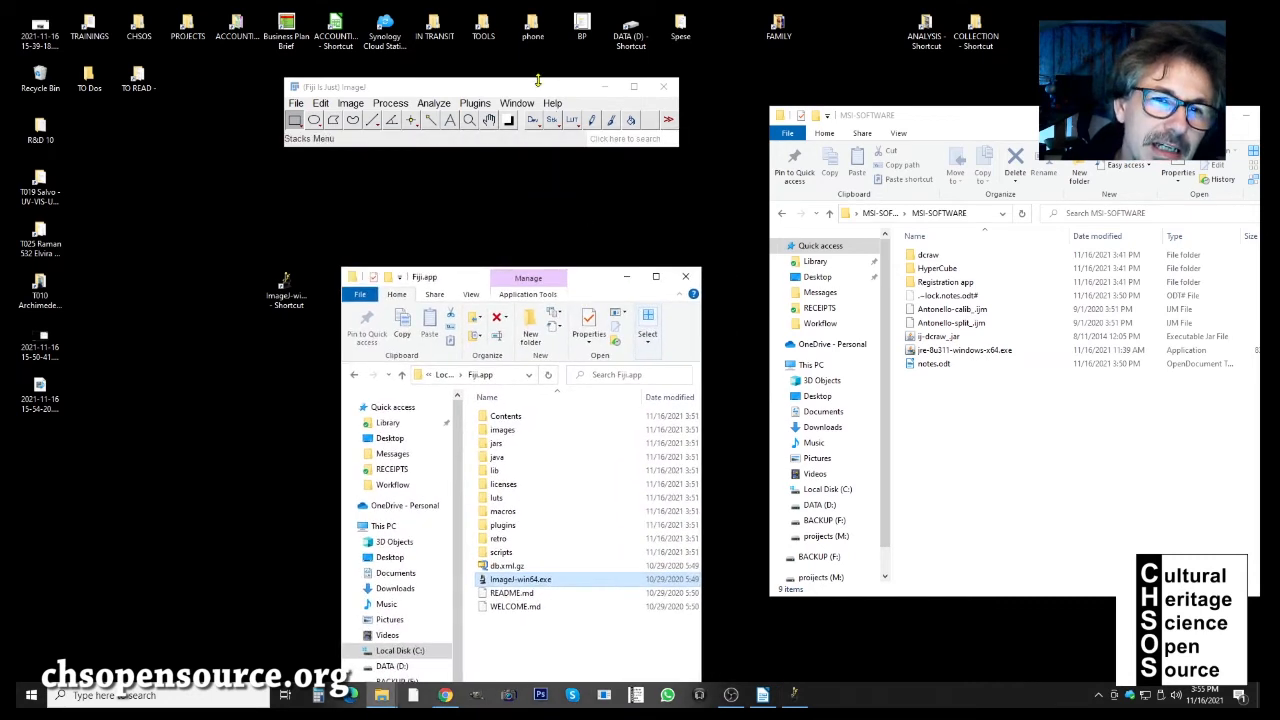
{"action": "left_click_drag", "start_coordinate": [541, 89], "coordinate": [560, 138]}
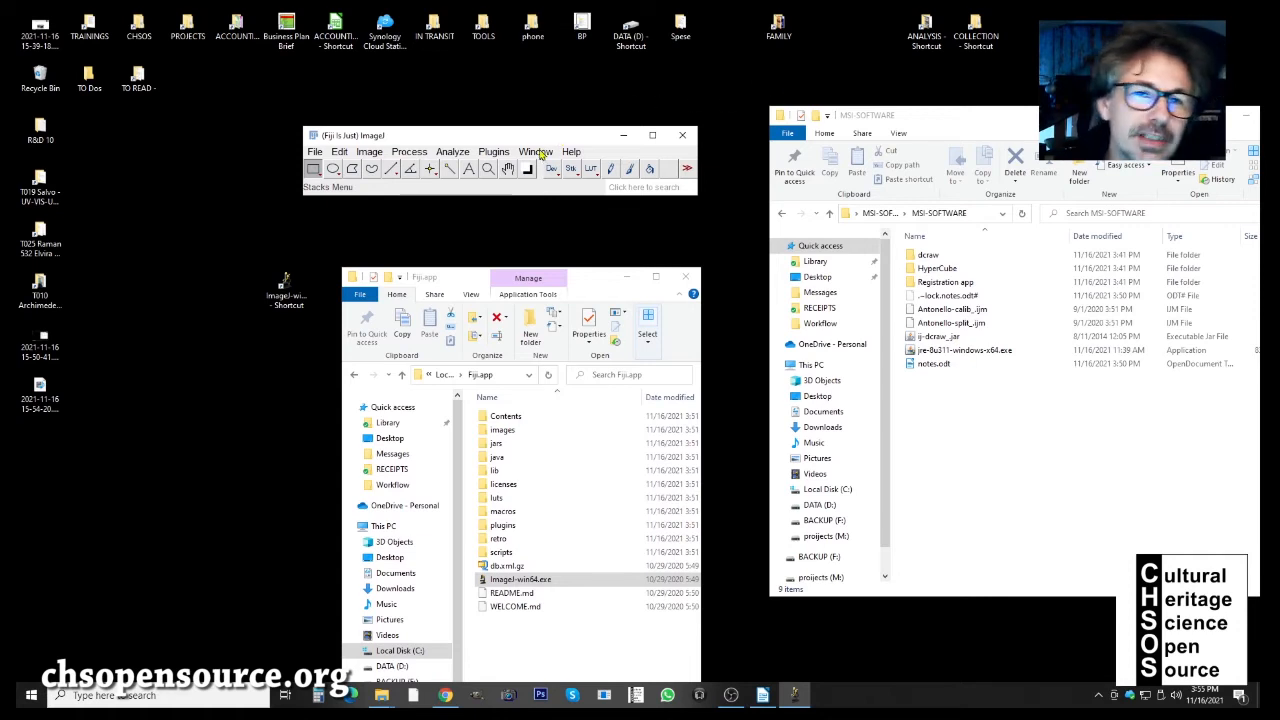
{"action": "left_click_drag", "start_coordinate": [539, 140], "coordinate": [514, 124]}
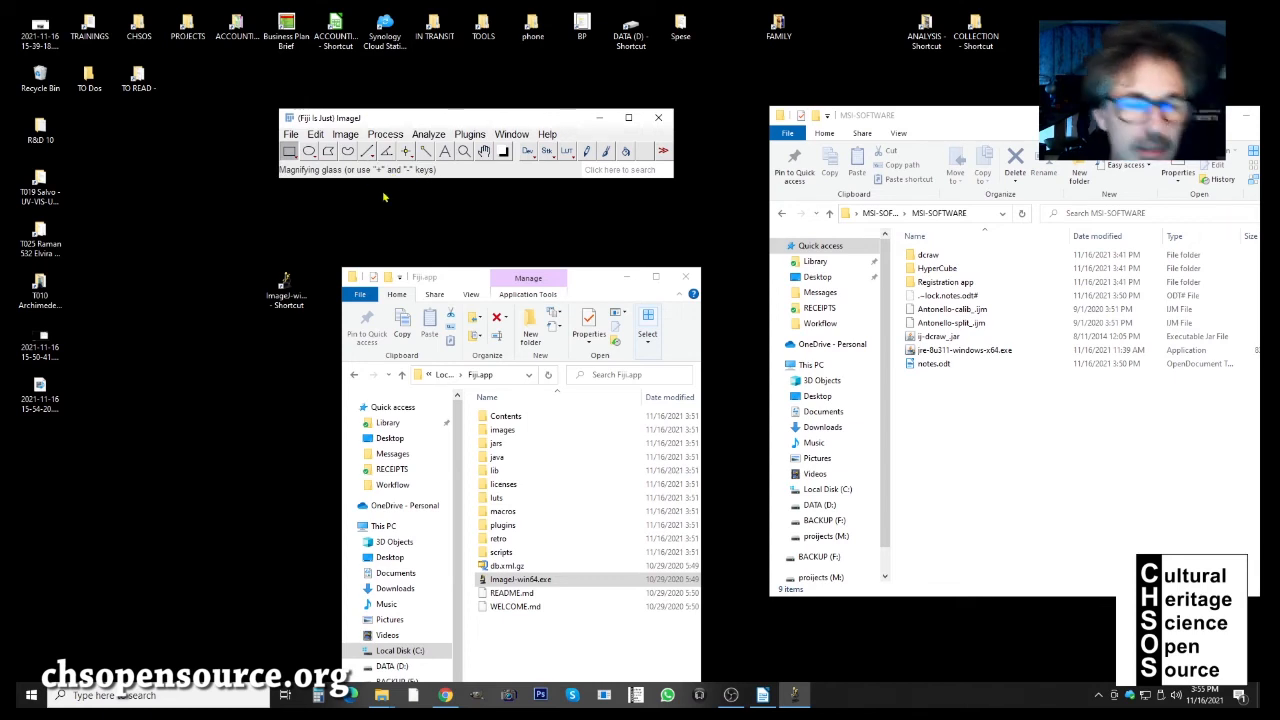
{"action": "left_click", "coordinate": [660, 119]}
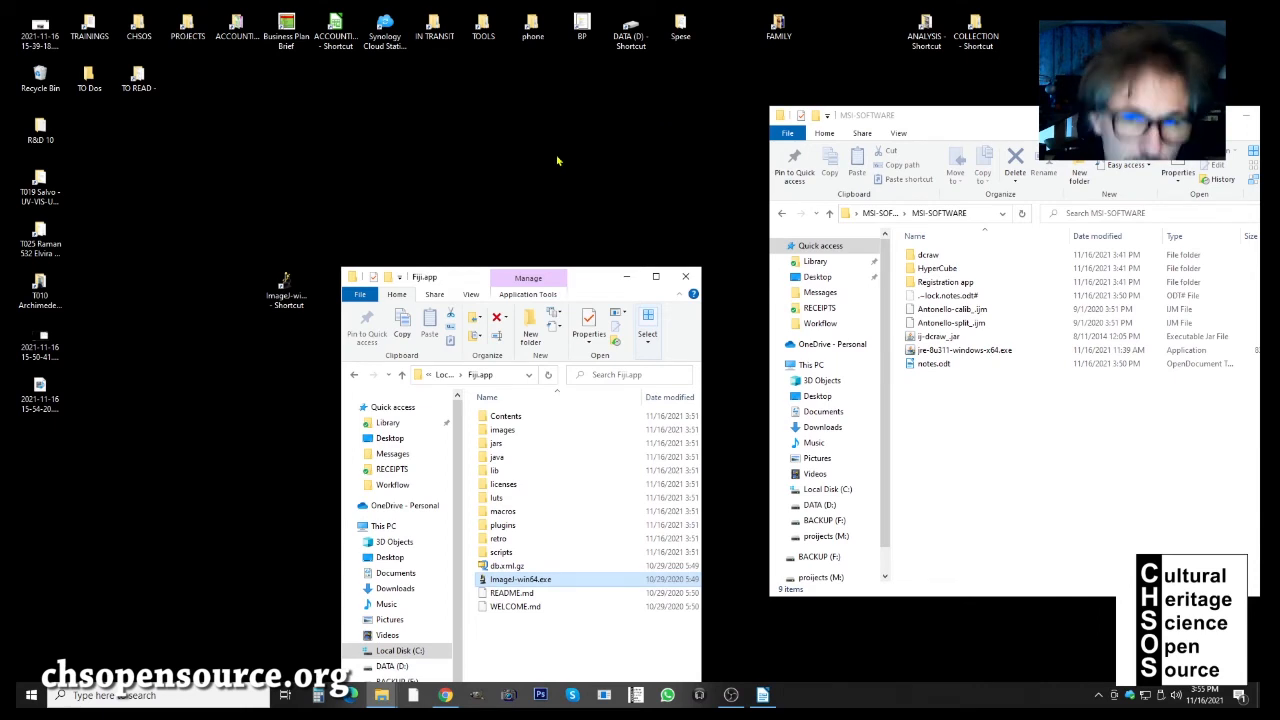
Step: Switch to the notes.odt document in LibreOffice Writer and highlight step 3 about copying Antonello-calib.ijm and Antonello-split.ijm
{"action": "key", "text": "alt+Tab"}
{"action": "key", "text": "alt+Tab"}
{"action": "key", "text": "alt+Tab"}
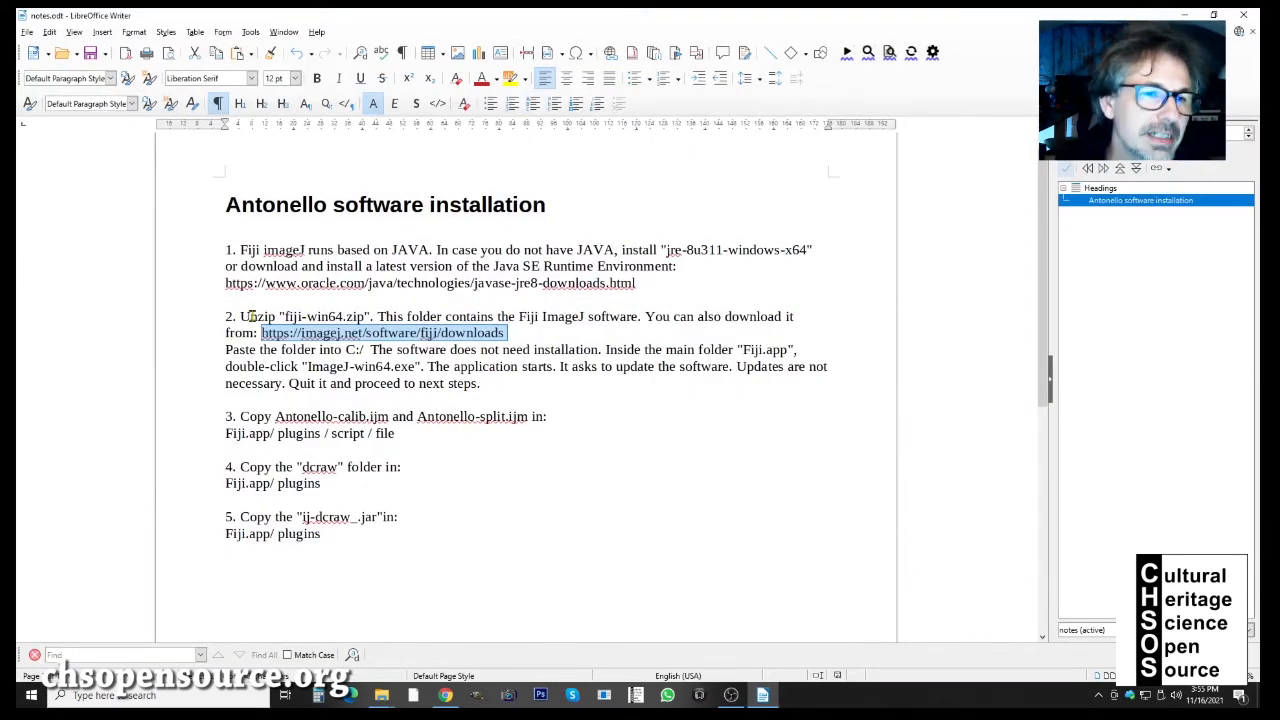
{"action": "scroll", "coordinate": [252, 316], "scroll_direction": "down", "scroll_amount": 1}
{"action": "scroll", "coordinate": [245, 250], "scroll_direction": "down", "scroll_amount": 1}
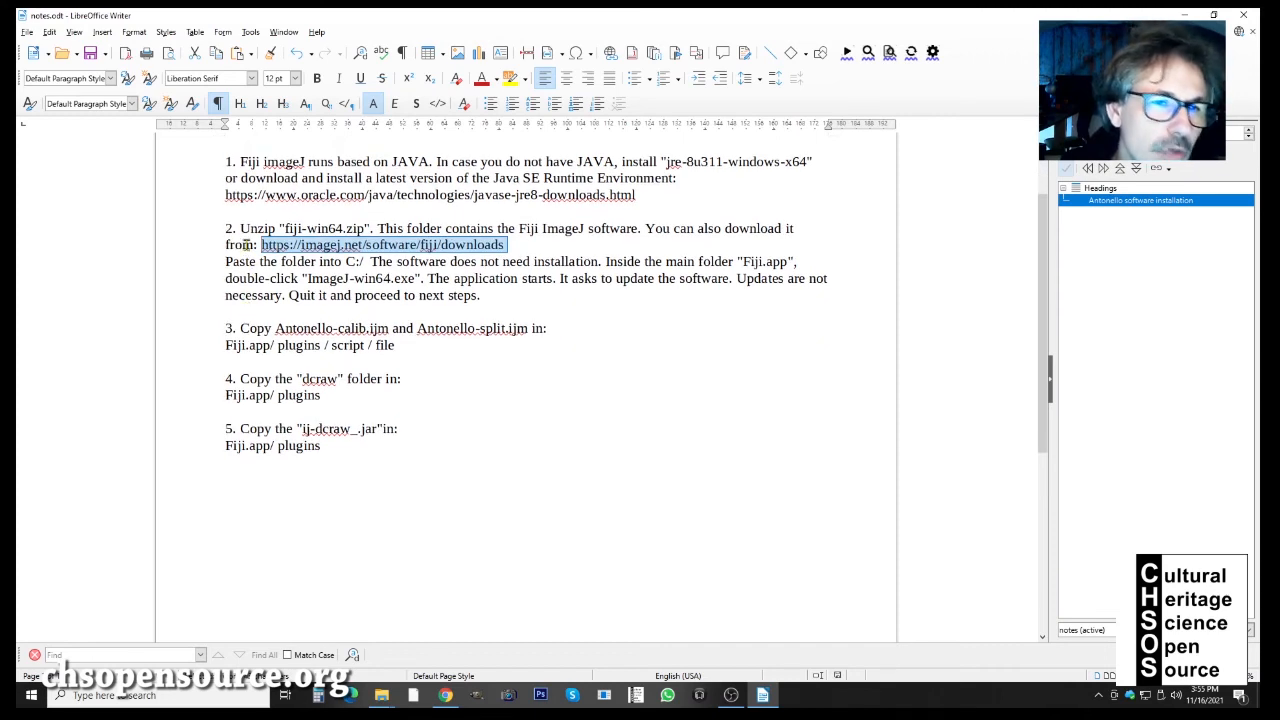
{"action": "scroll", "coordinate": [292, 244], "scroll_direction": "up", "scroll_amount": 1}
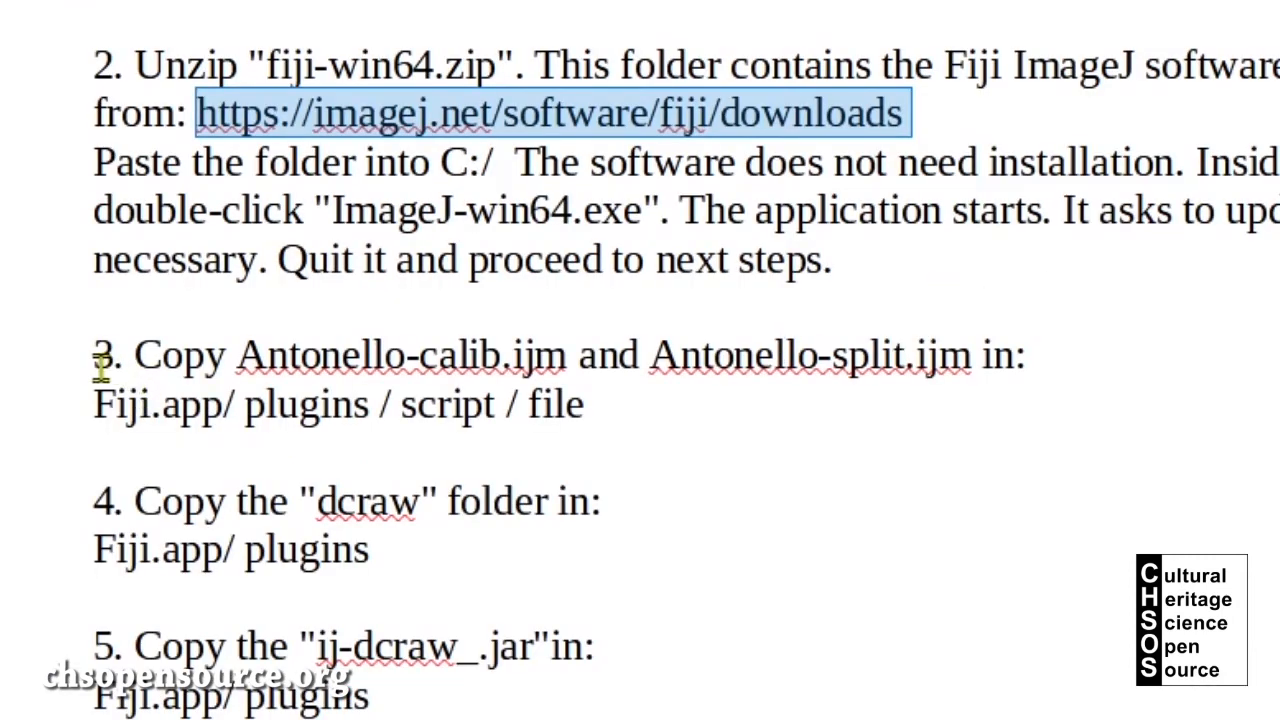
{"action": "left_click_drag", "start_coordinate": [136, 356], "coordinate": [1058, 365]}
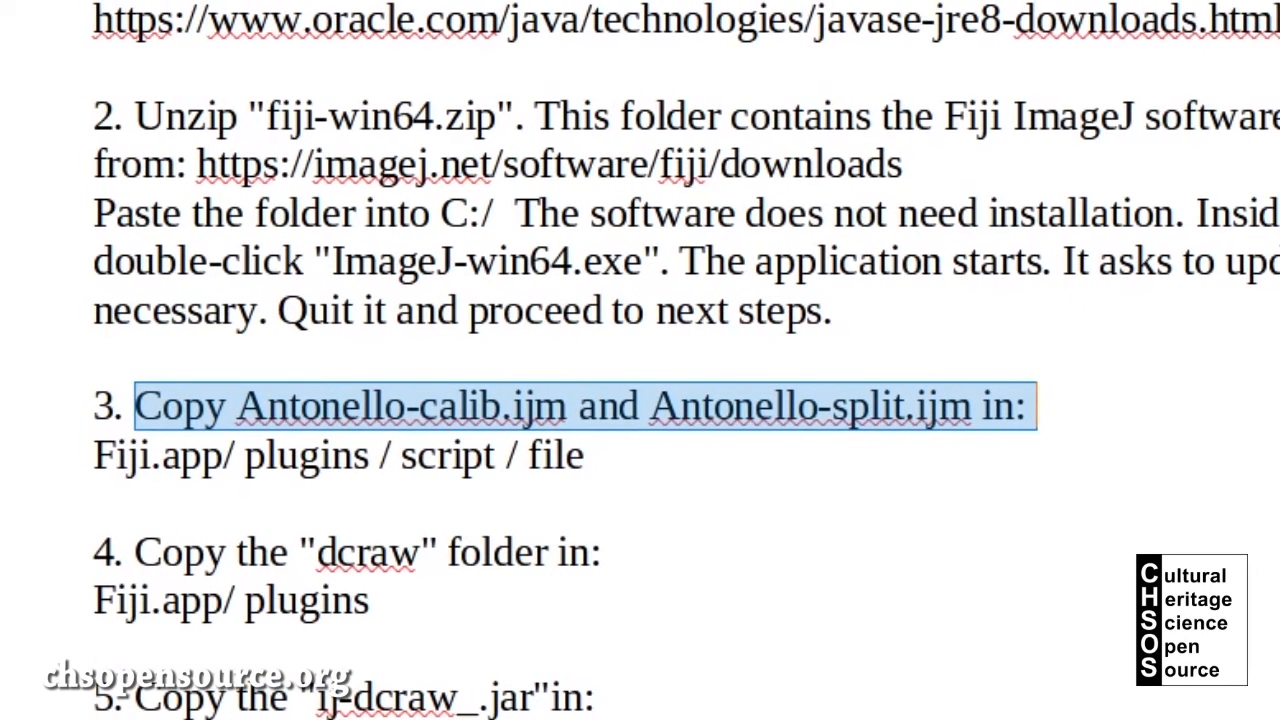
Step: Narrow the notes window and reopen the Fiji.app folder from Local Disk (C:) in a widened window beside the instructions
{"action": "left_click_drag", "start_coordinate": [924, 330], "coordinate": [647, 330]}
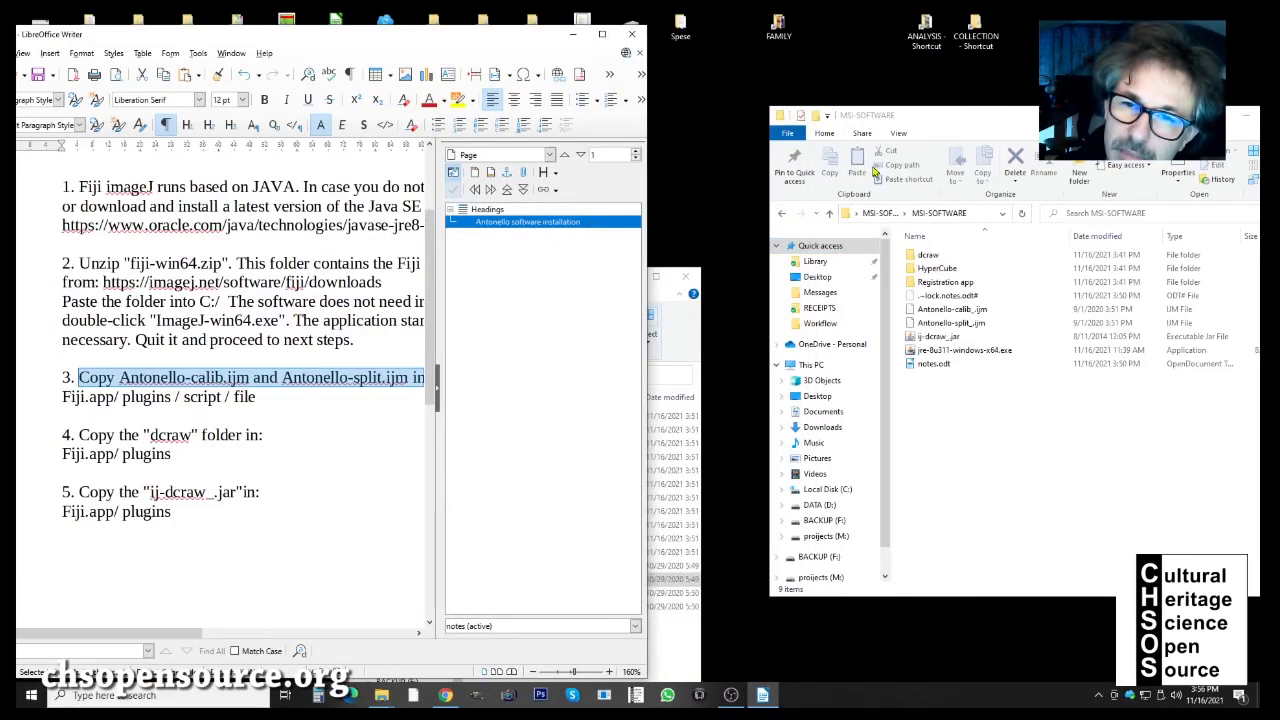
{"action": "left_click", "coordinate": [690, 345]}
{"action": "left_click_drag", "start_coordinate": [573, 290], "coordinate": [655, 162]}
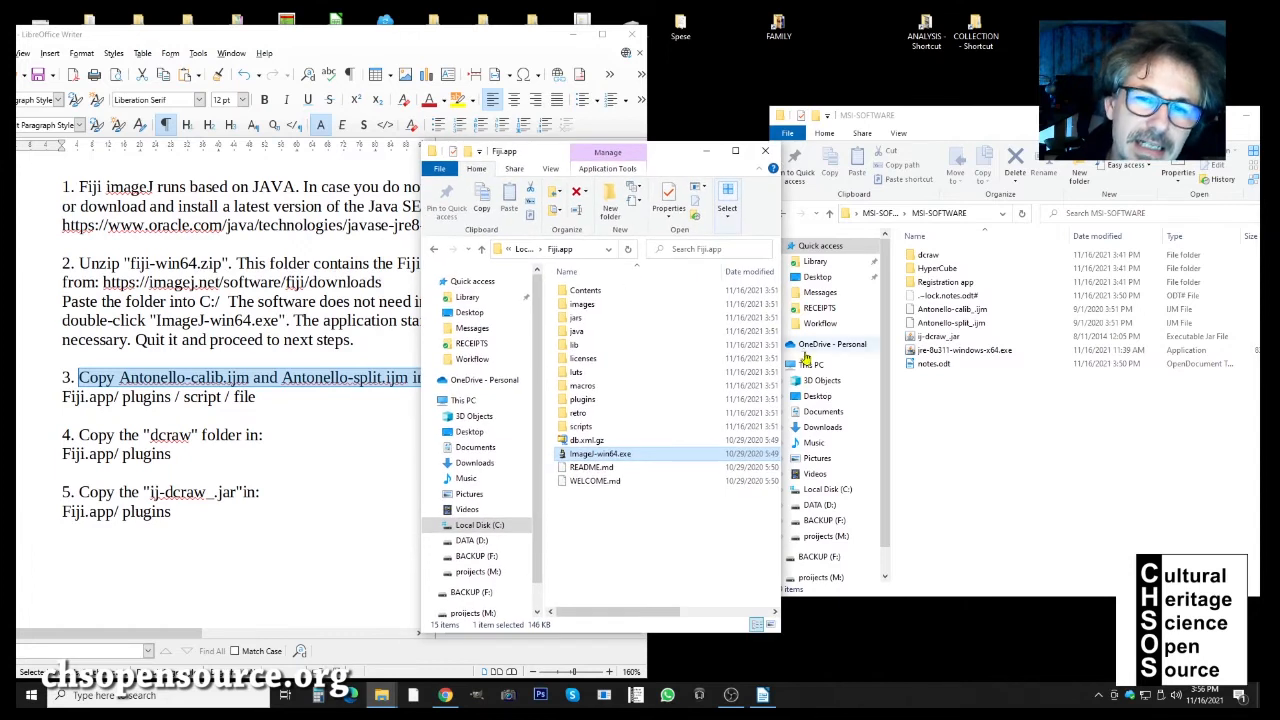
{"action": "left_click_drag", "start_coordinate": [780, 350], "coordinate": [942, 350]}
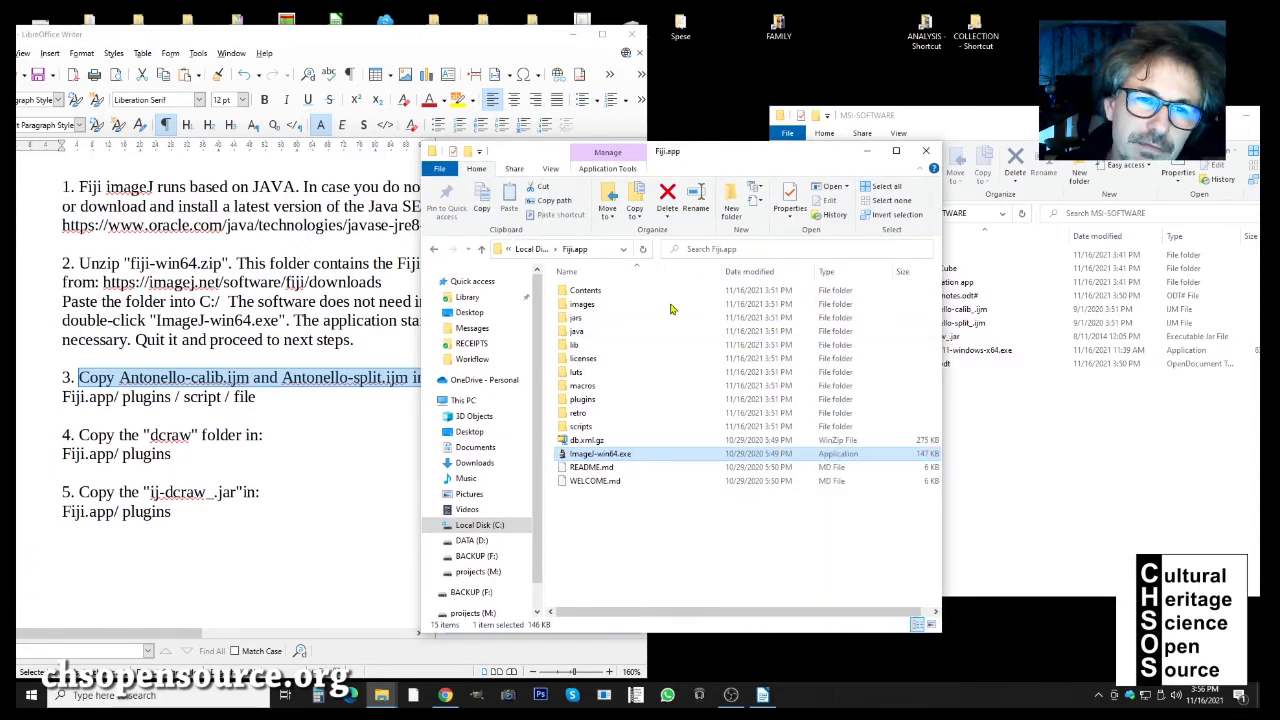
{"action": "left_click", "coordinate": [531, 251]}
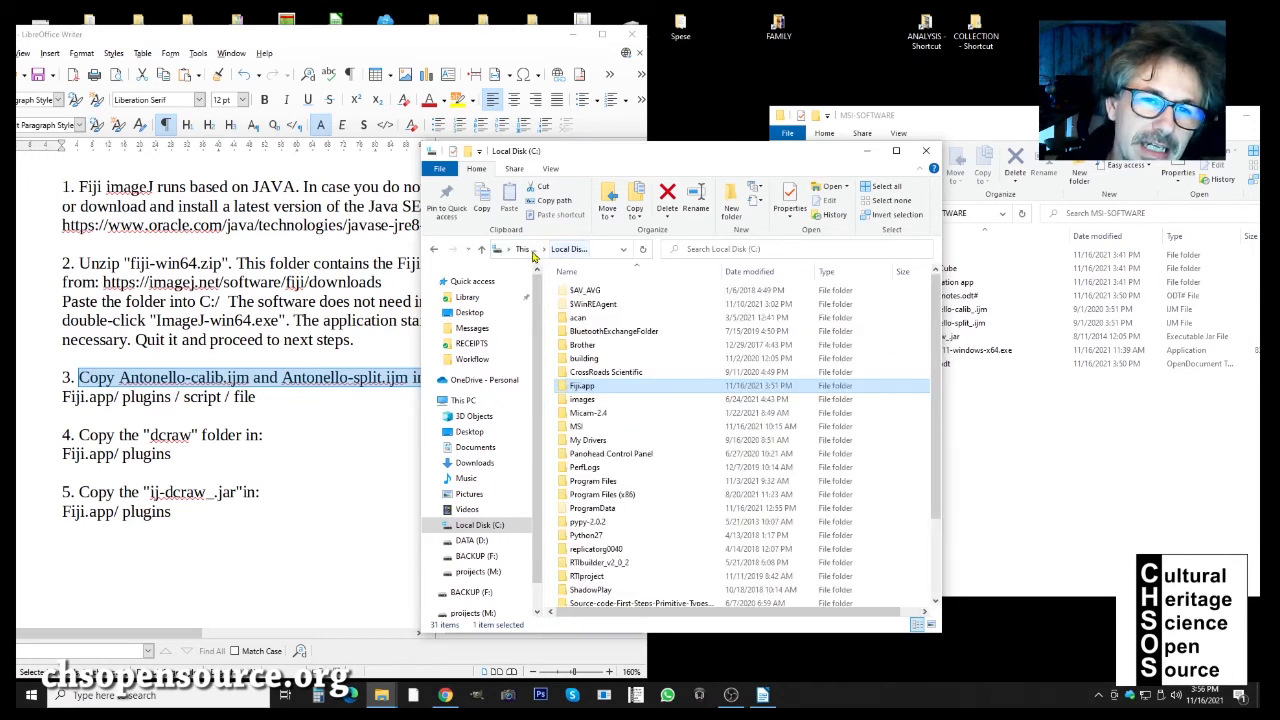
{"action": "double_click", "coordinate": [581, 388]}
{"action": "left_click_drag", "start_coordinate": [600, 158], "coordinate": [758, 173]}
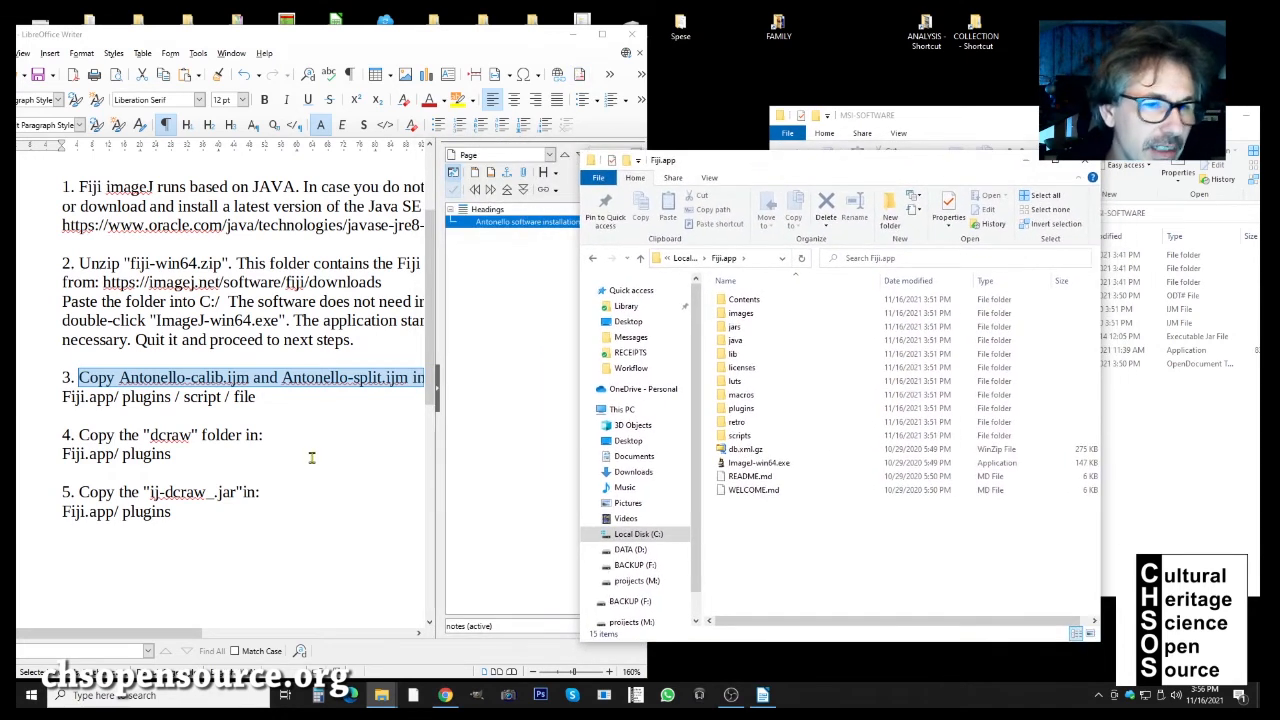
Step: Open the plugins > Scripts > File subfolder inside Fiji.app
{"action": "left_click", "coordinate": [427, 433]}
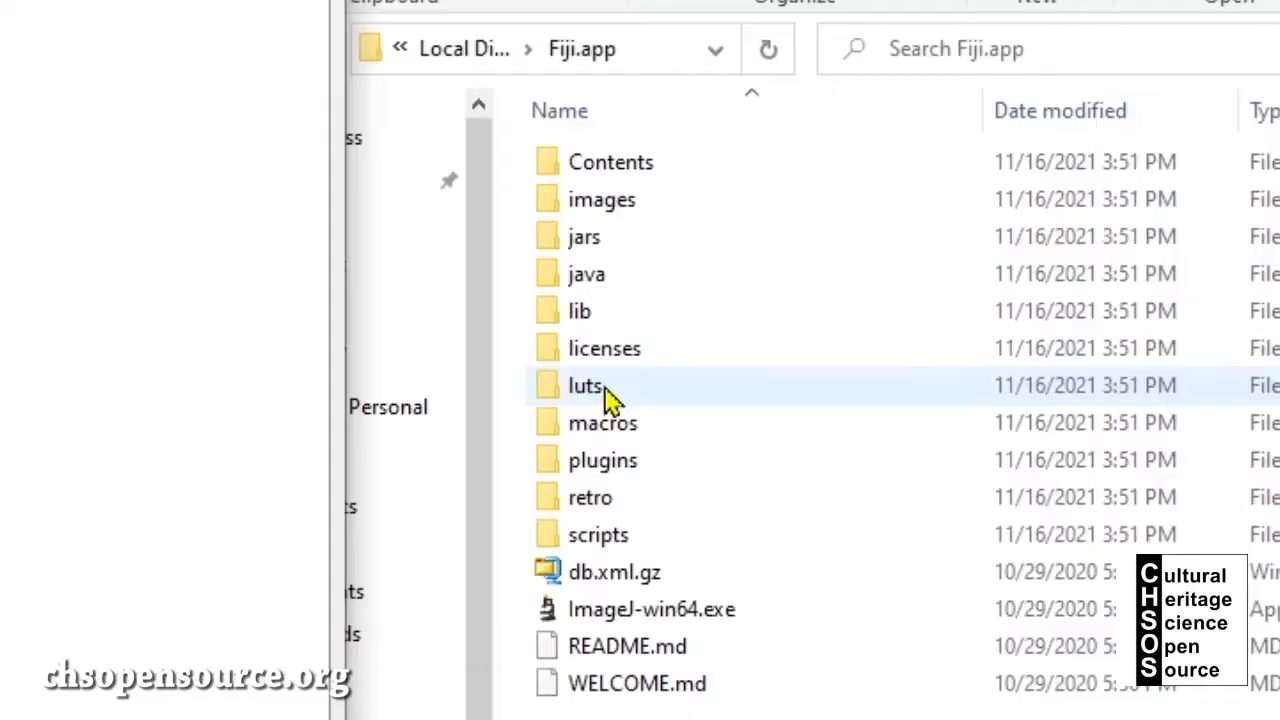
{"action": "left_click", "coordinate": [605, 470]}
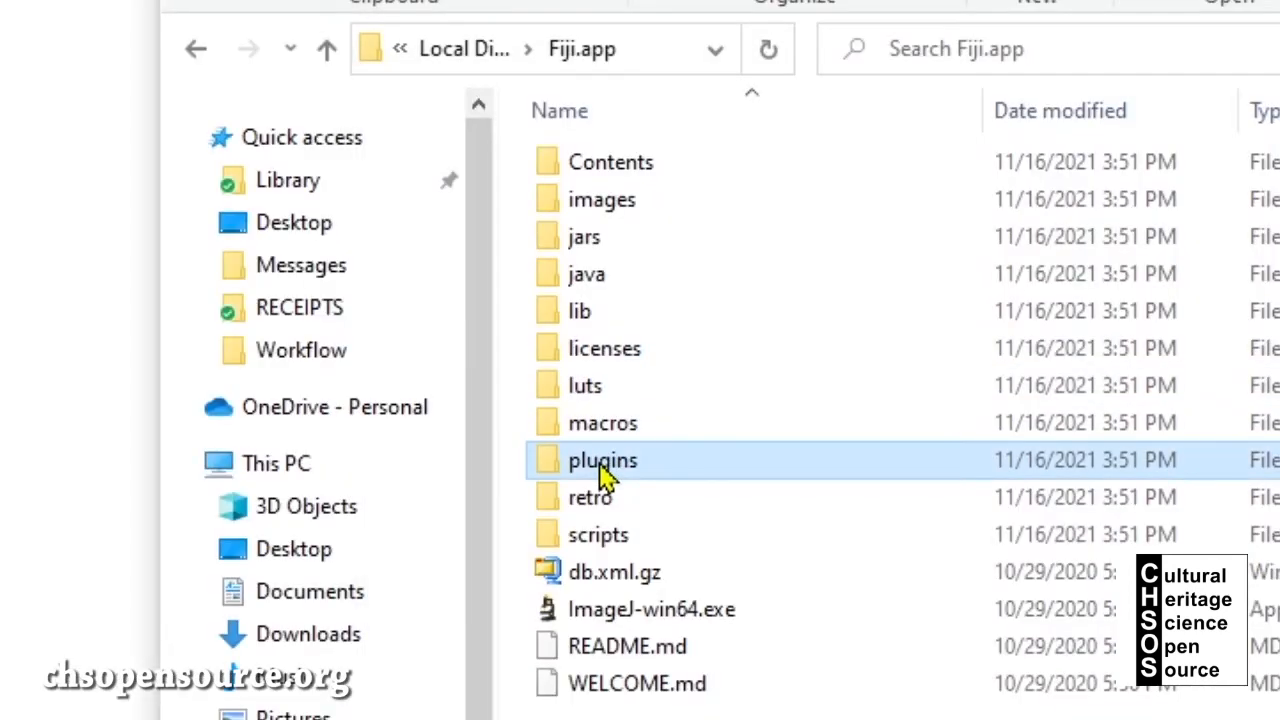
{"action": "double_click", "coordinate": [605, 475]}
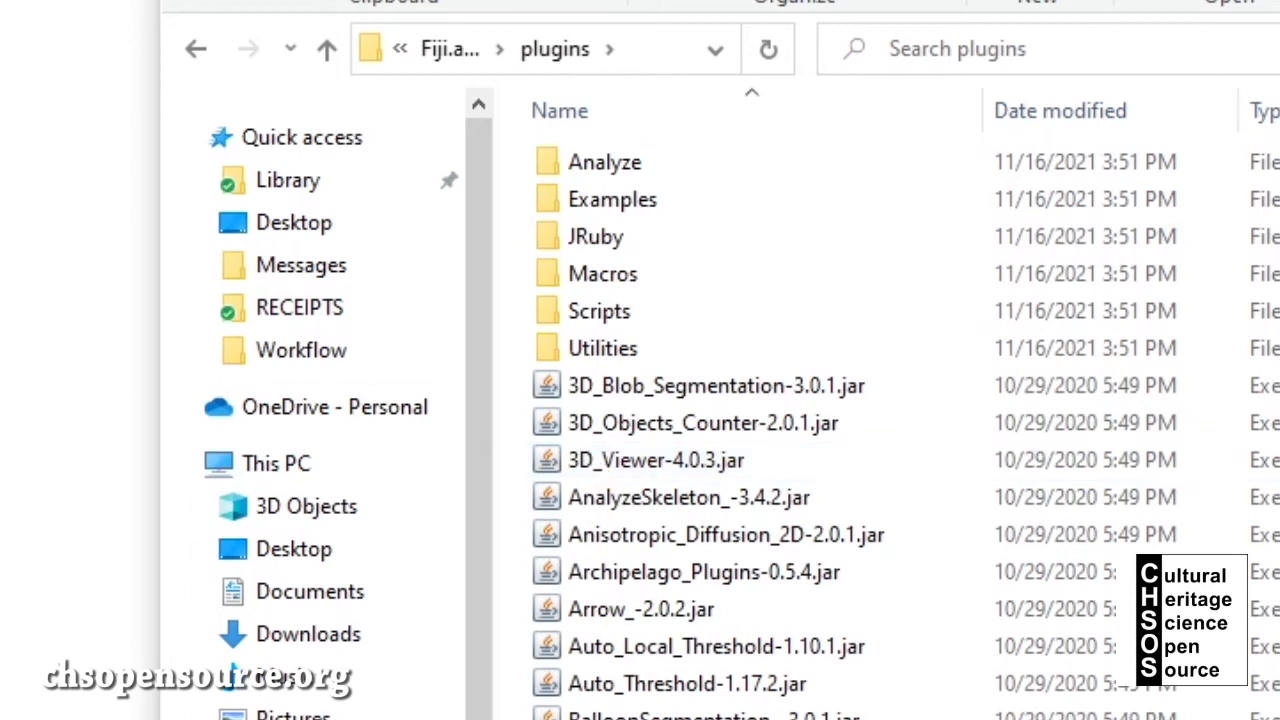
{"action": "double_click", "coordinate": [573, 323]}
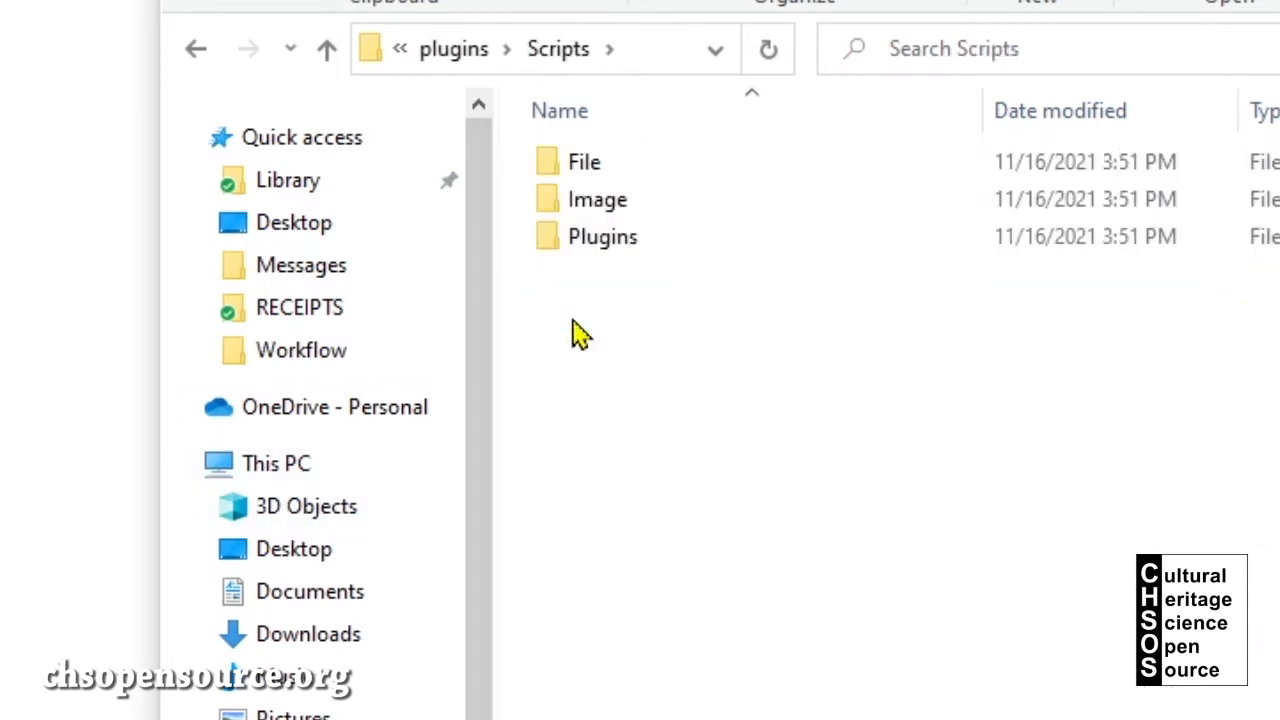
{"action": "left_click", "coordinate": [588, 176]}
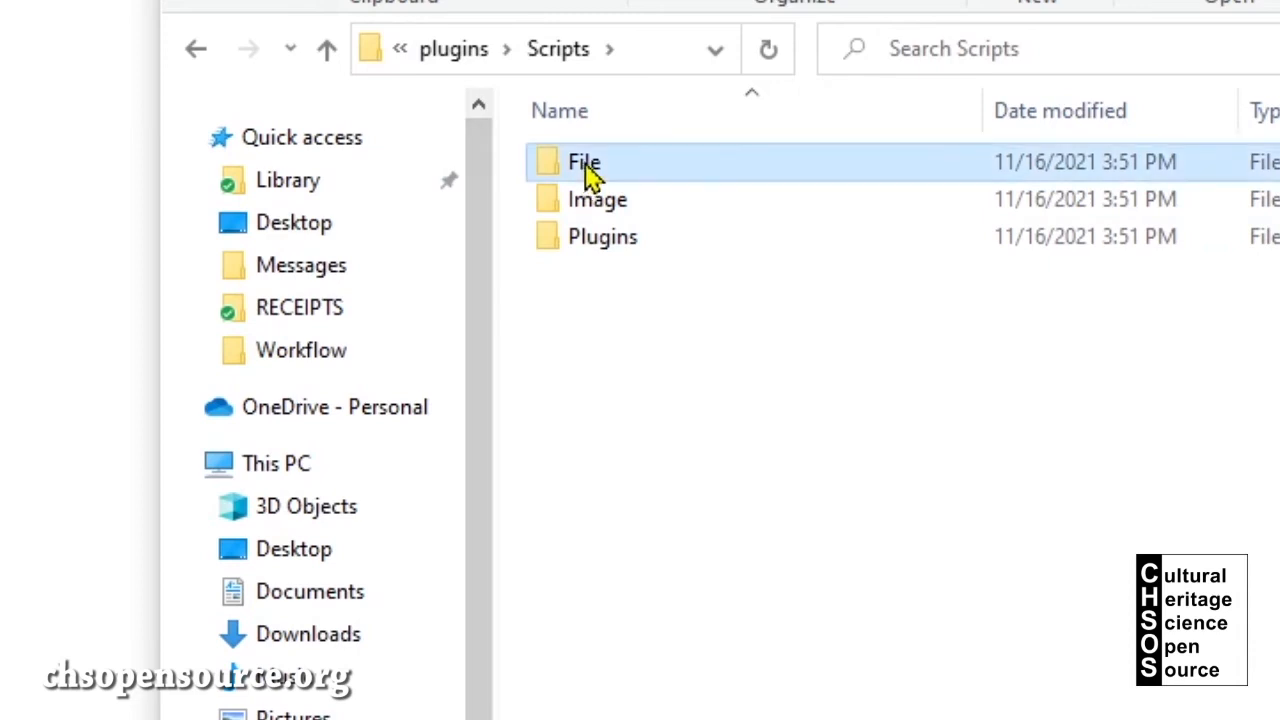
{"action": "double_click", "coordinate": [588, 170]}
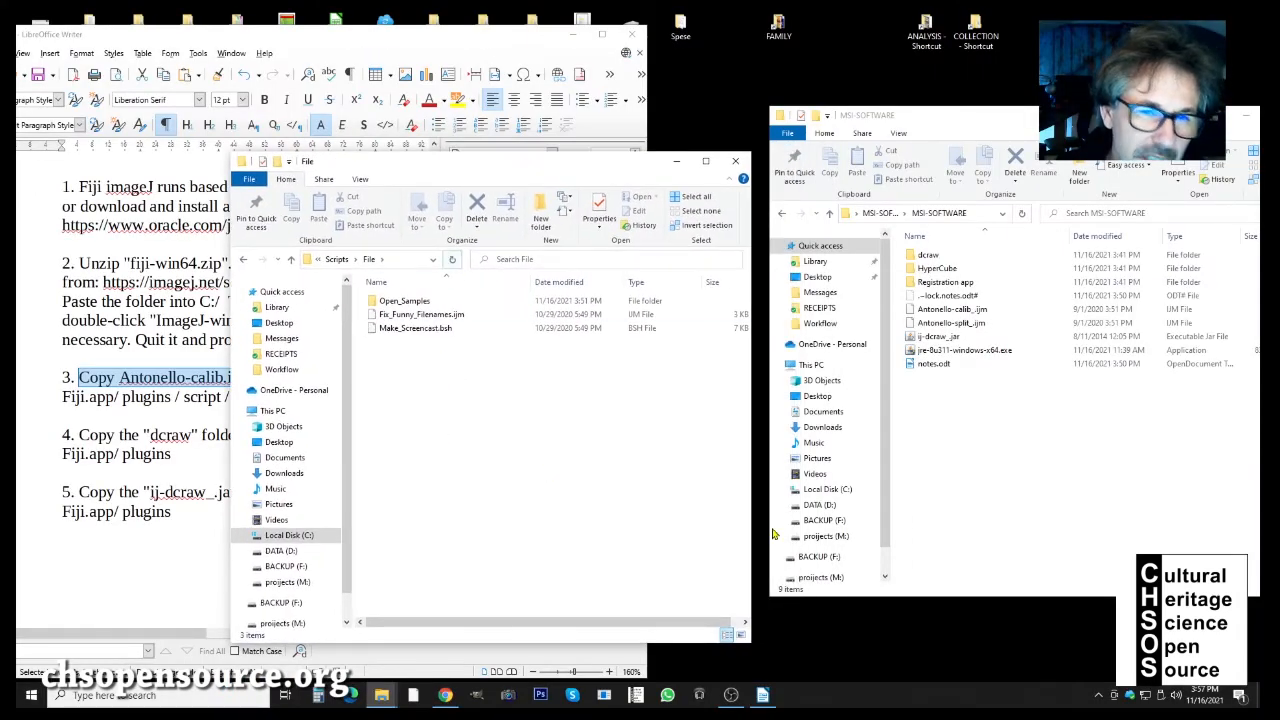
Step: Arrange the notes, File folder and MSI-SOFTWARE windows so that all three are accessible, with the File folder below the notes
{"action": "left_click_drag", "start_coordinate": [405, 164], "coordinate": [451, 423]}
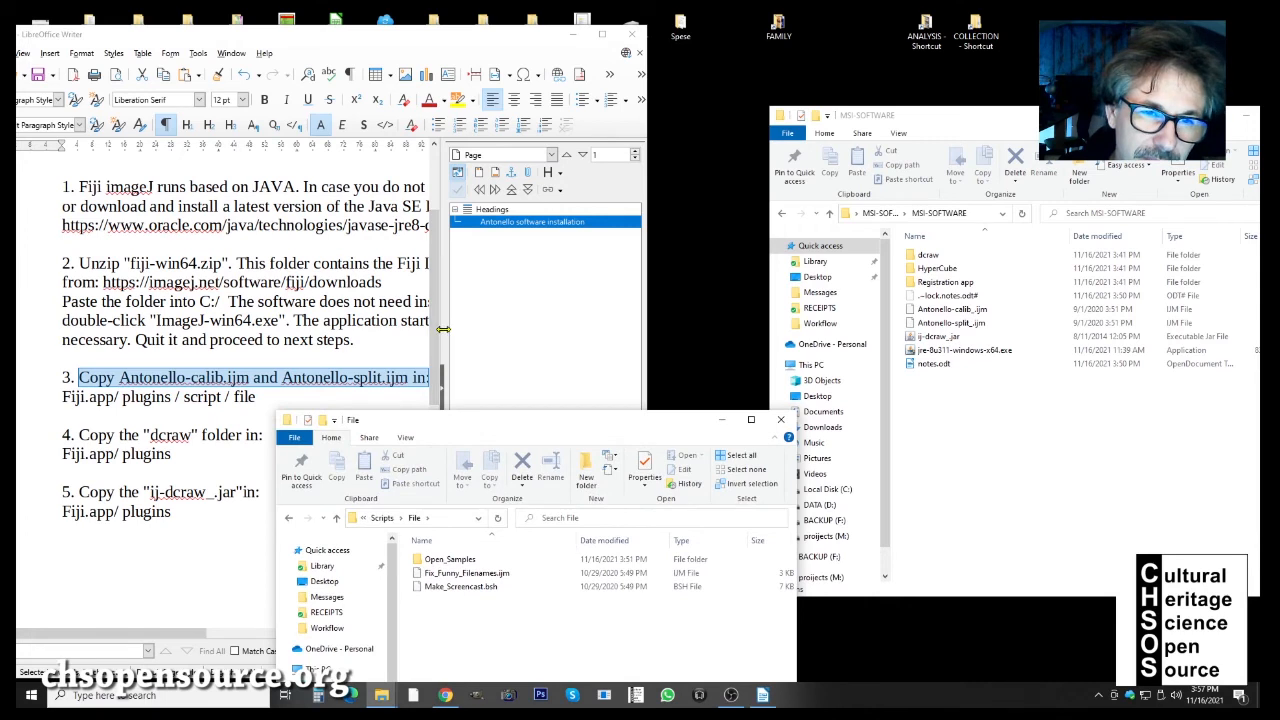
{"action": "left_click", "coordinate": [535, 326]}
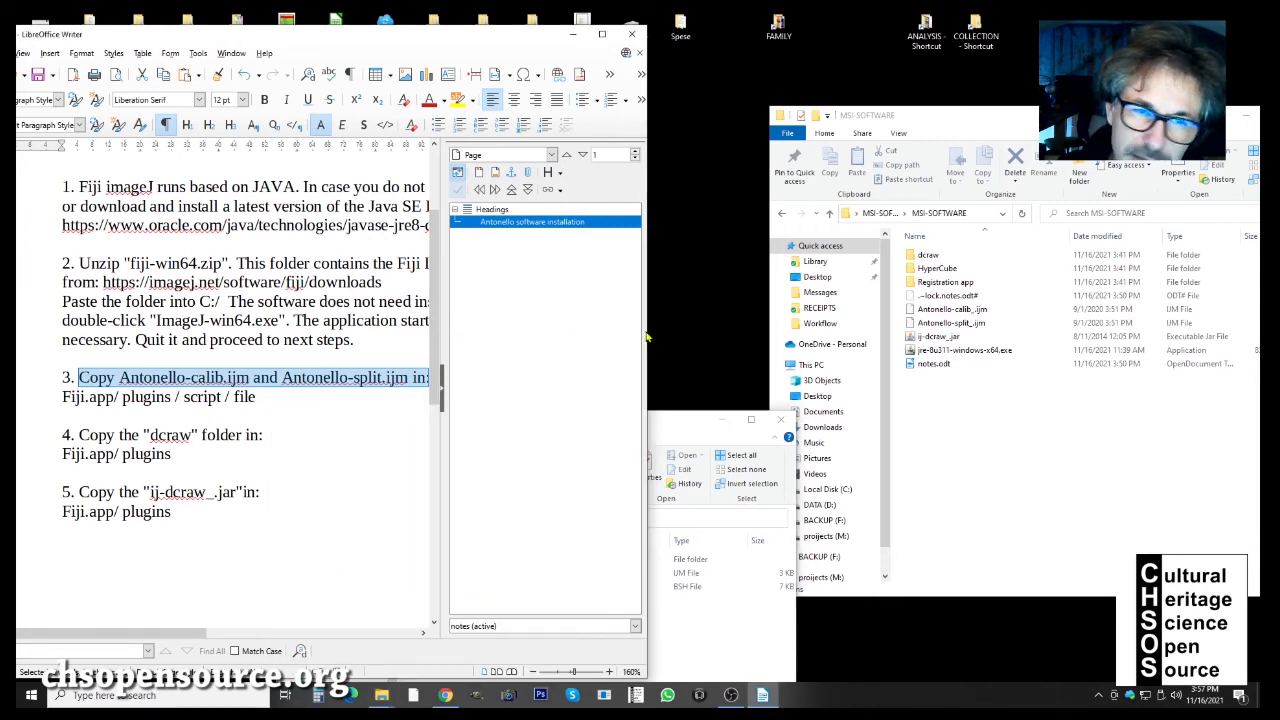
{"action": "left_click_drag", "start_coordinate": [643, 335], "coordinate": [794, 340]}
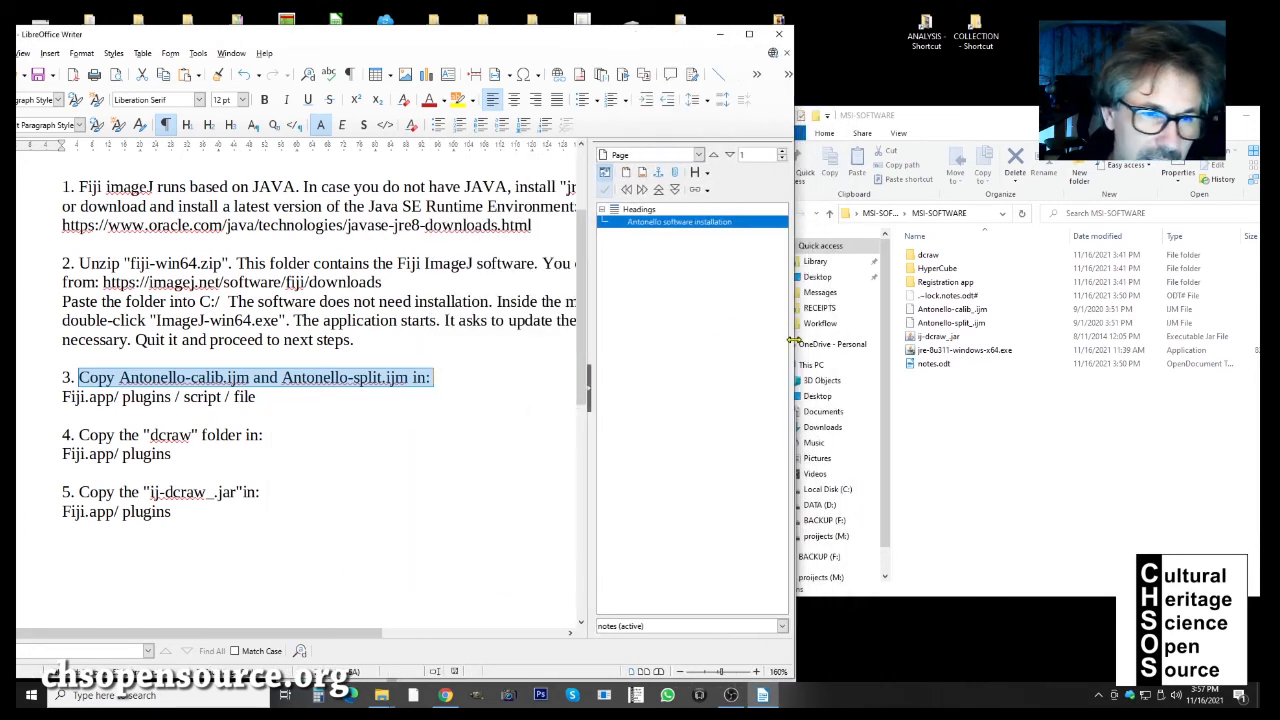
{"action": "left_click_drag", "start_coordinate": [882, 118], "coordinate": [858, 114]}
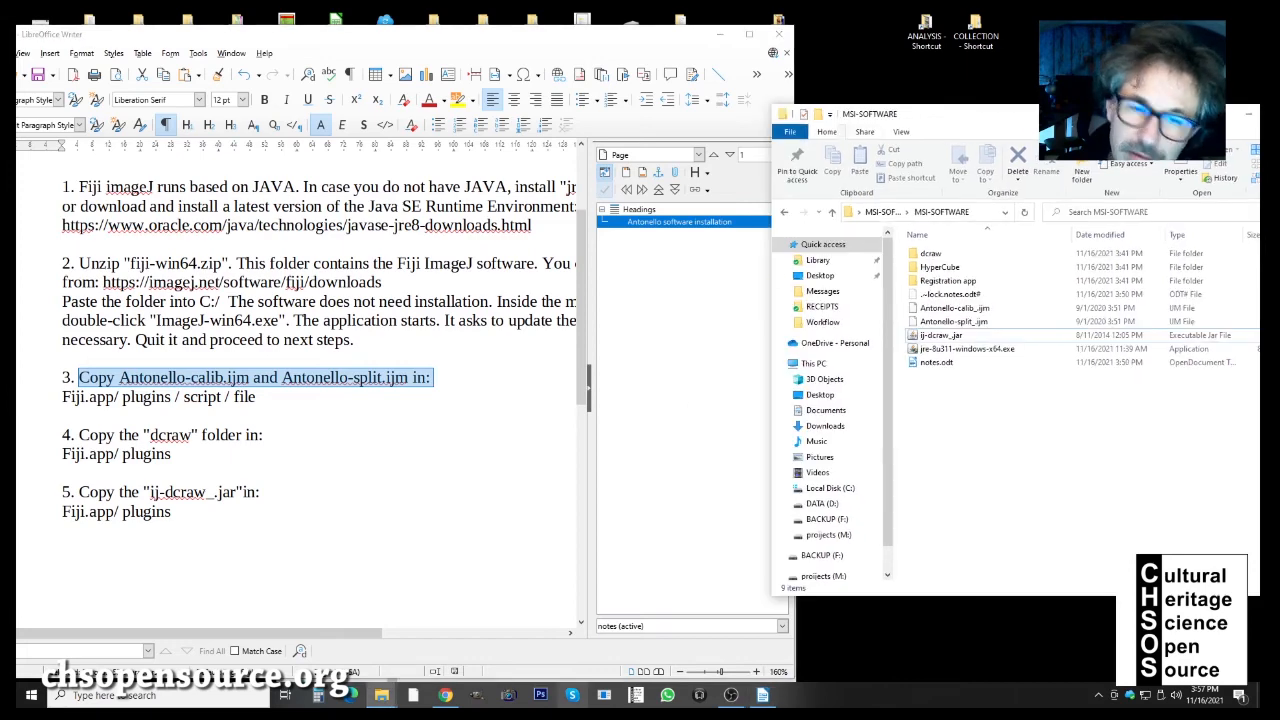
{"action": "left_click_drag", "start_coordinate": [563, 29], "coordinate": [531, 38]}
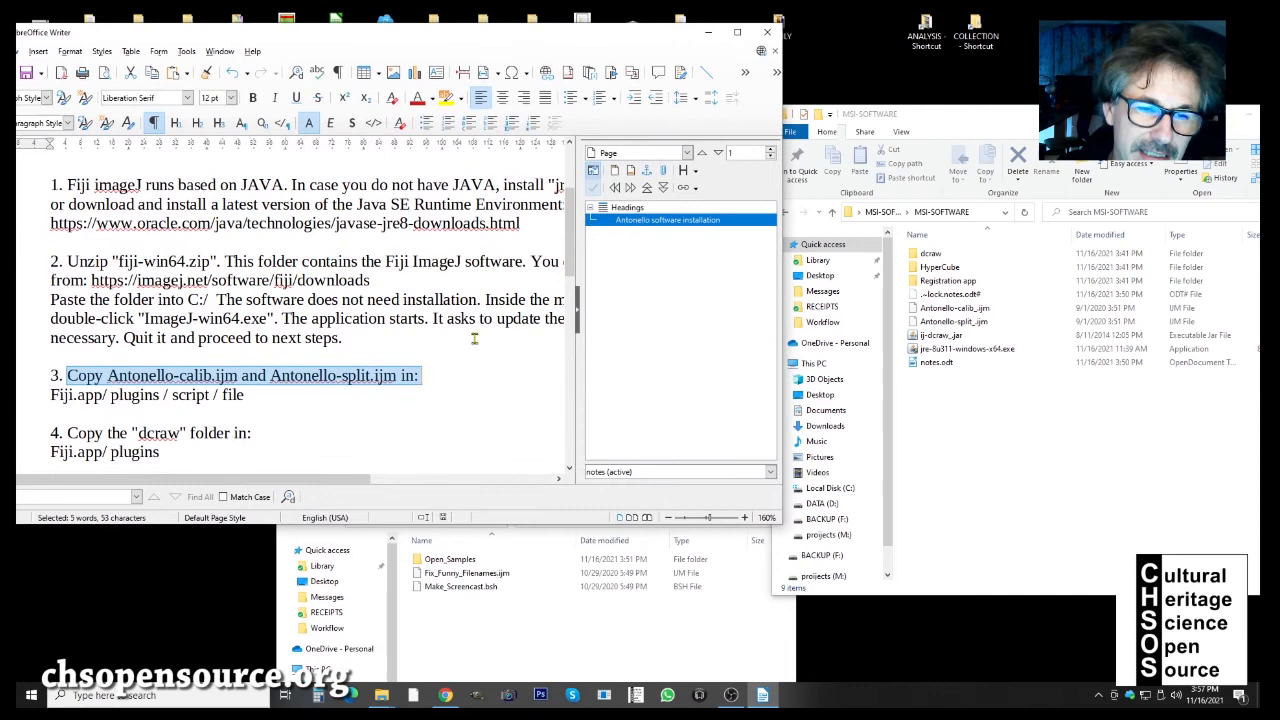
{"action": "left_click", "coordinate": [398, 548]}
{"action": "left_click_drag", "start_coordinate": [404, 424], "coordinate": [343, 422]}
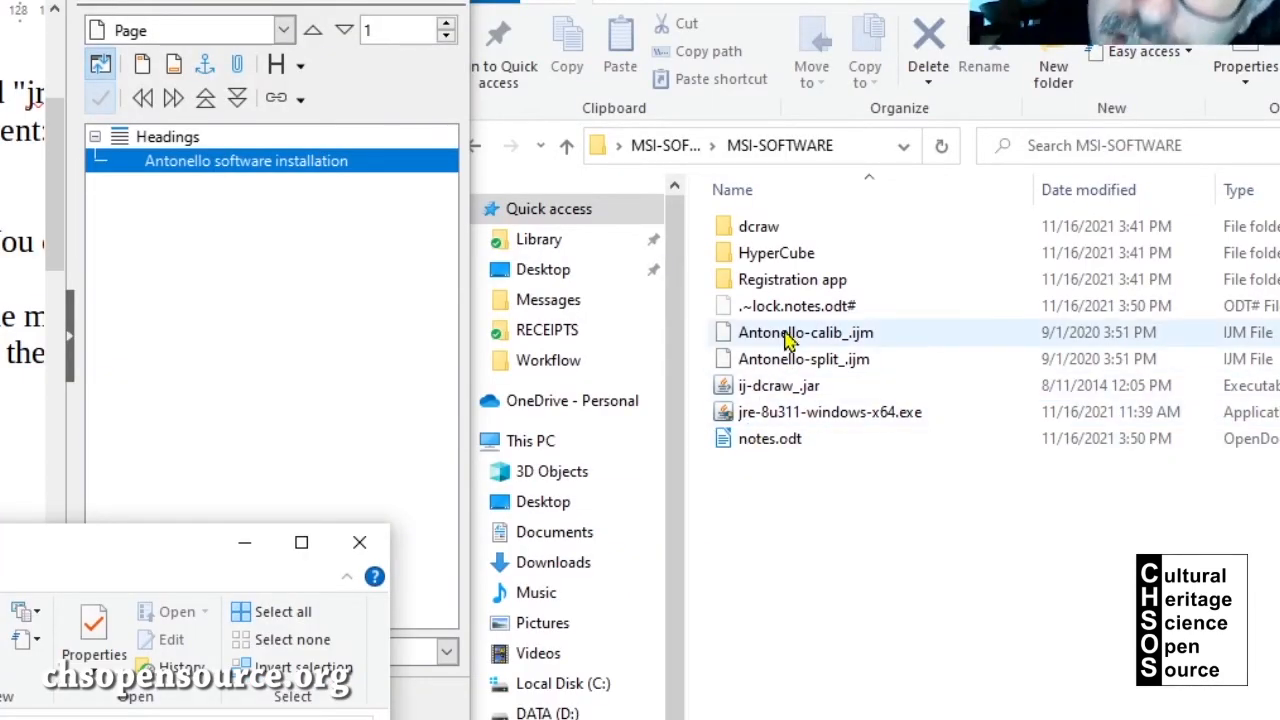
Step: Copy Antonello-calib_.ijm and Antonello-split_.ijm from the MSI-SOFTWARE folder into the Scripts > File folder
{"action": "left_click", "coordinate": [945, 311]}
{"action": "left_click", "coordinate": [788, 362], "text": "ctrl"}
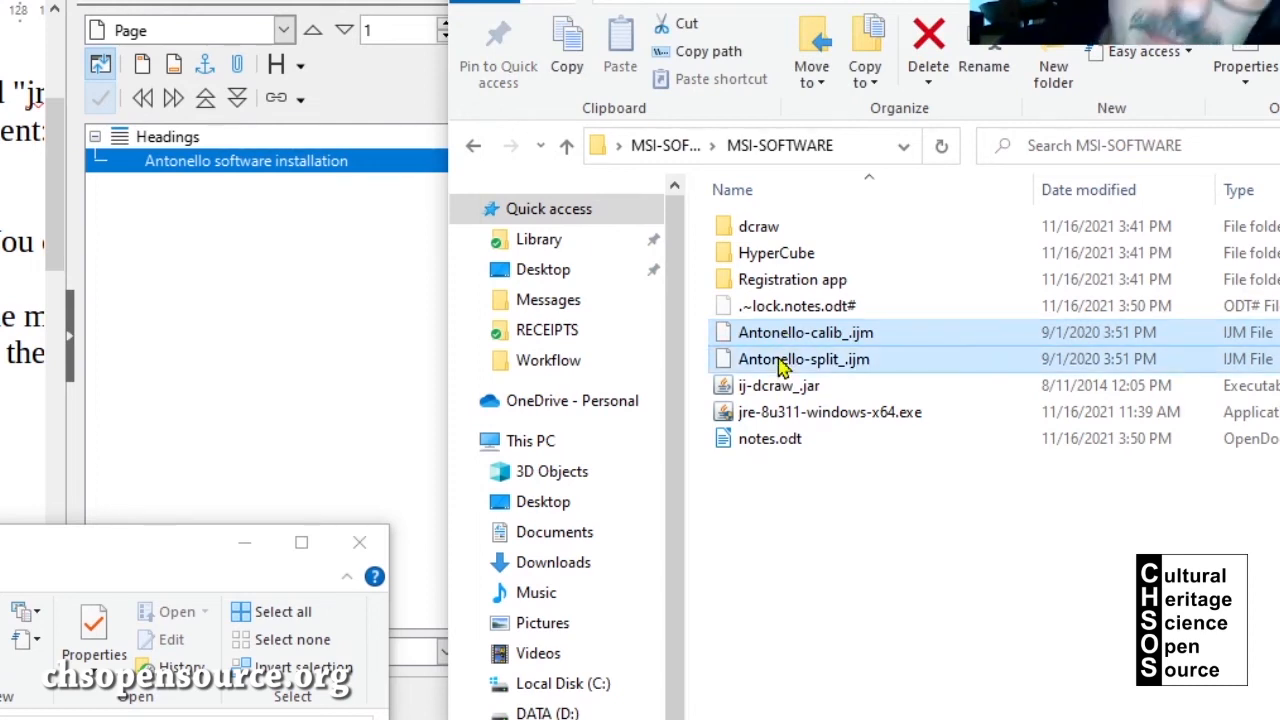
{"action": "left_click_drag", "start_coordinate": [822, 350], "coordinate": [462, 657]}
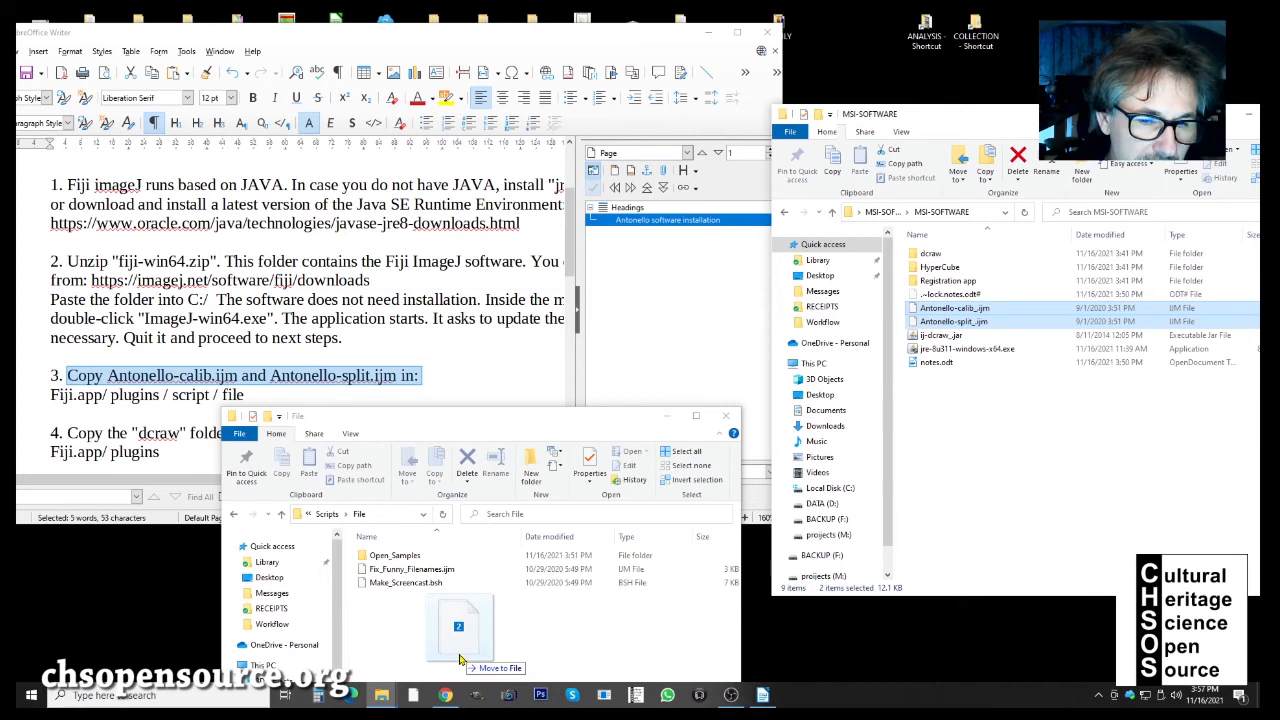
{"action": "key", "text": "ctrl"}
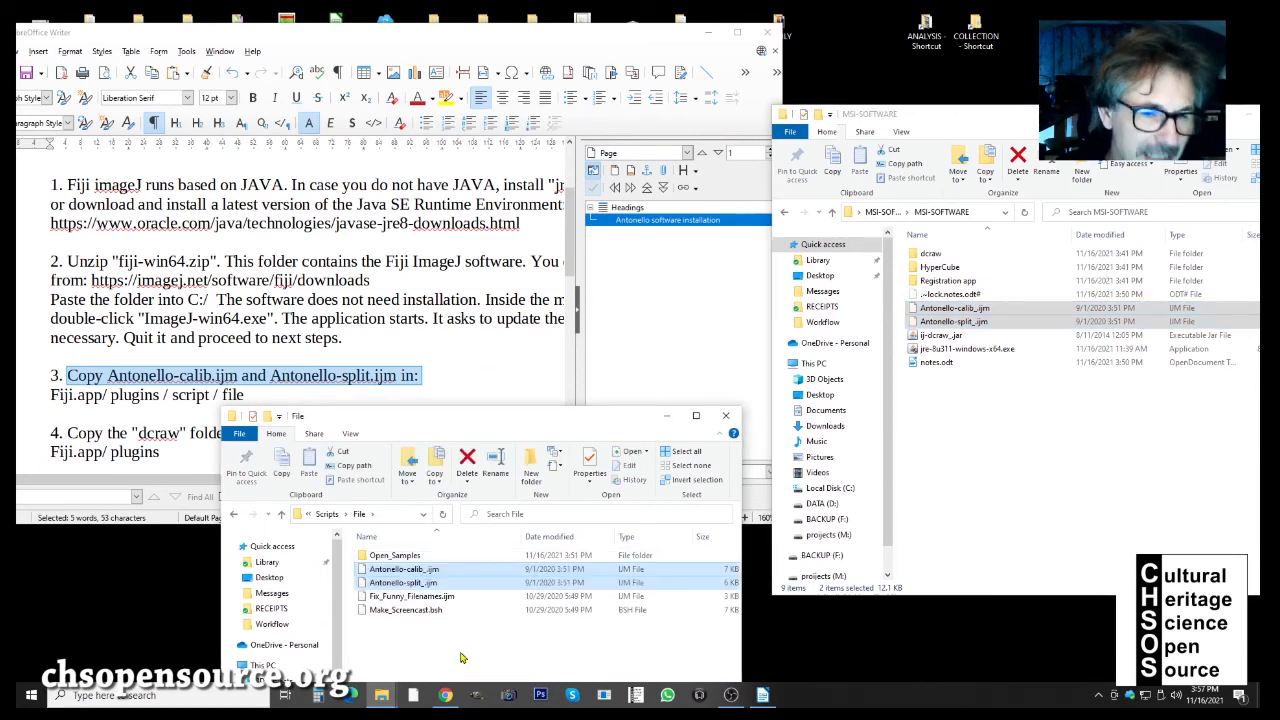
Step: Check steps 4 and 5 of the notes and return from the File folder to the Fiji.app folder on Local Disk (C:)
{"action": "left_click", "coordinate": [466, 397]}
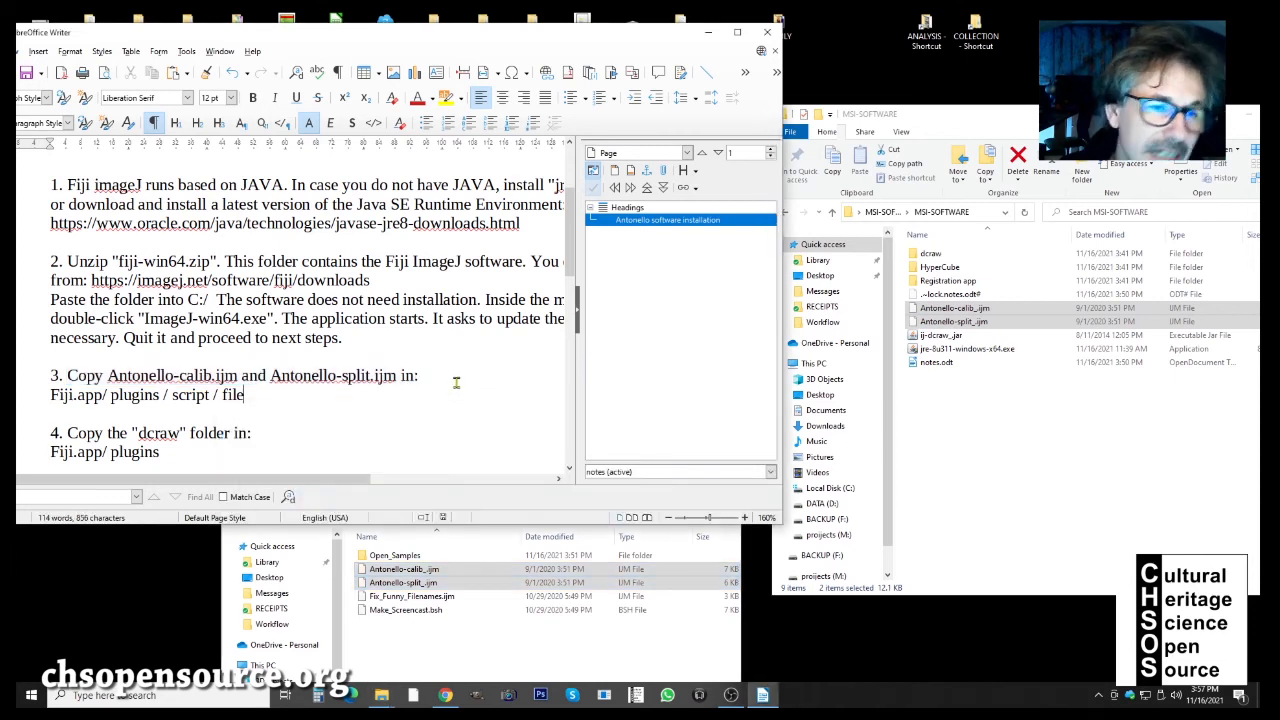
{"action": "scroll", "coordinate": [435, 392], "scroll_direction": "down", "scroll_amount": 1}
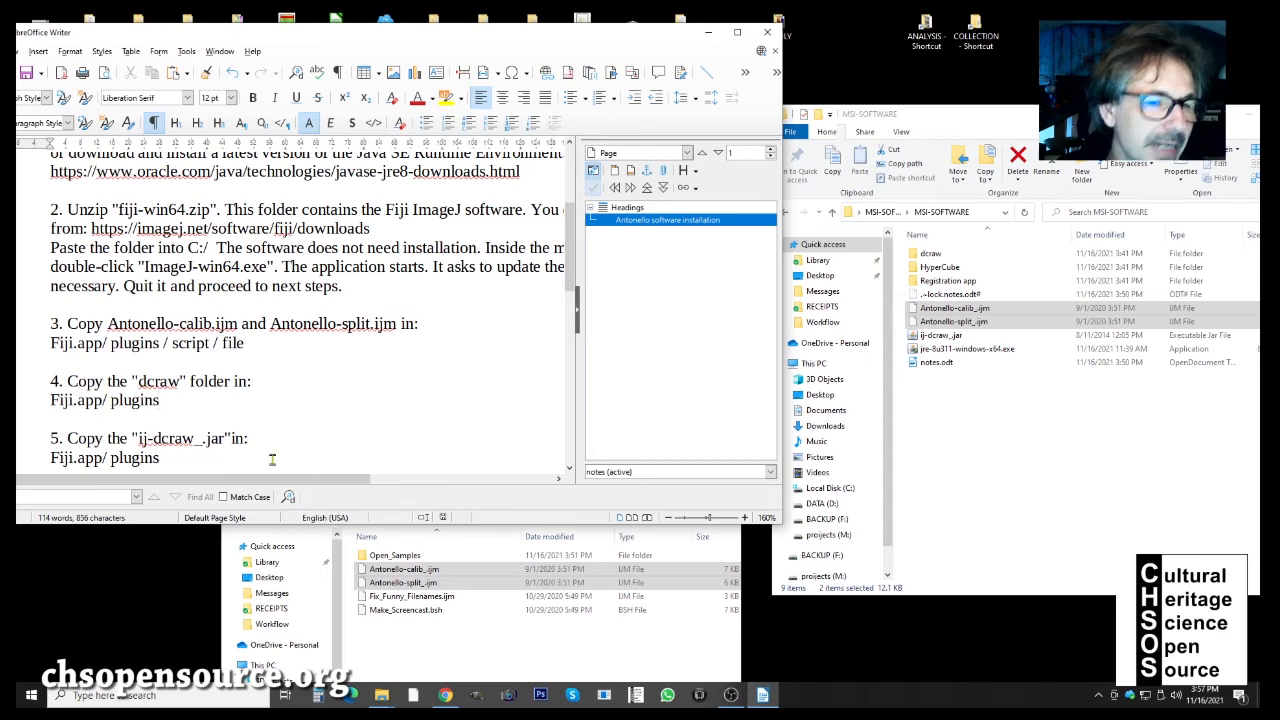
{"action": "left_click", "coordinate": [454, 662]}
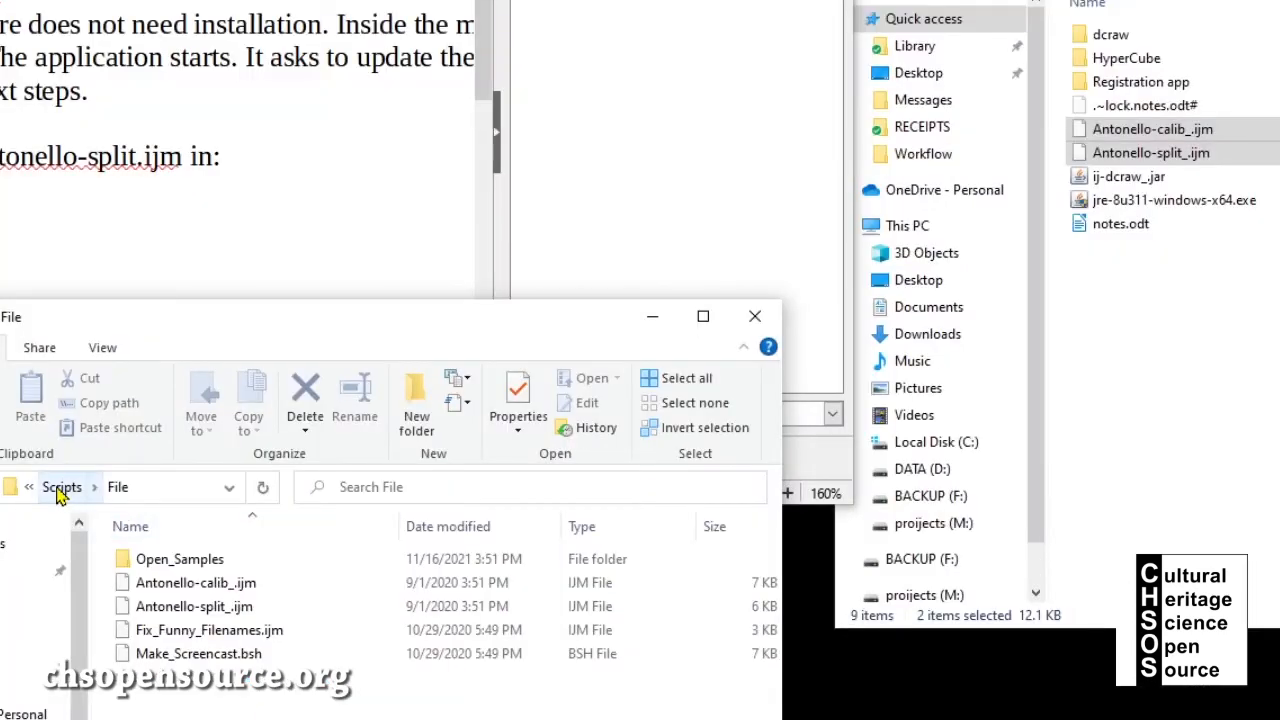
{"action": "left_click", "coordinate": [60, 487]}
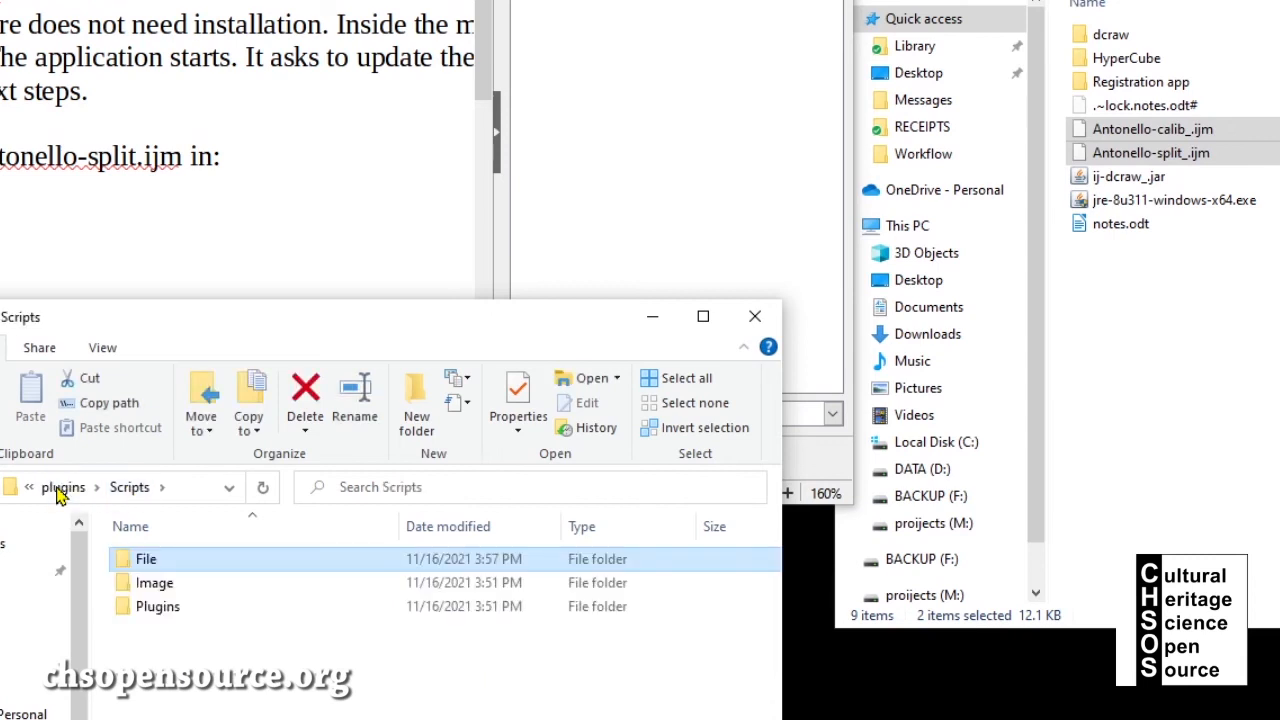
{"action": "left_click", "coordinate": [58, 490]}
{"action": "left_click_drag", "start_coordinate": [185, 328], "coordinate": [194, 114]}
{"action": "left_click", "coordinate": [75, 280]}
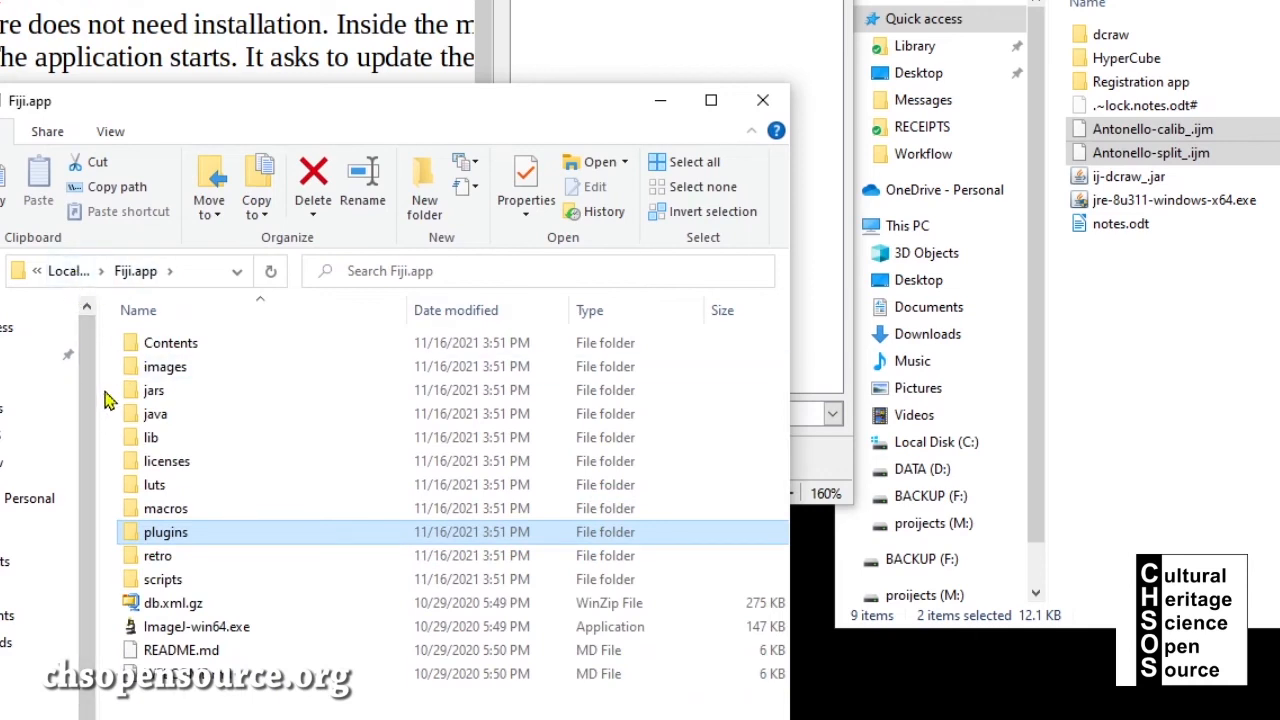
{"action": "left_click", "coordinate": [58, 273]}
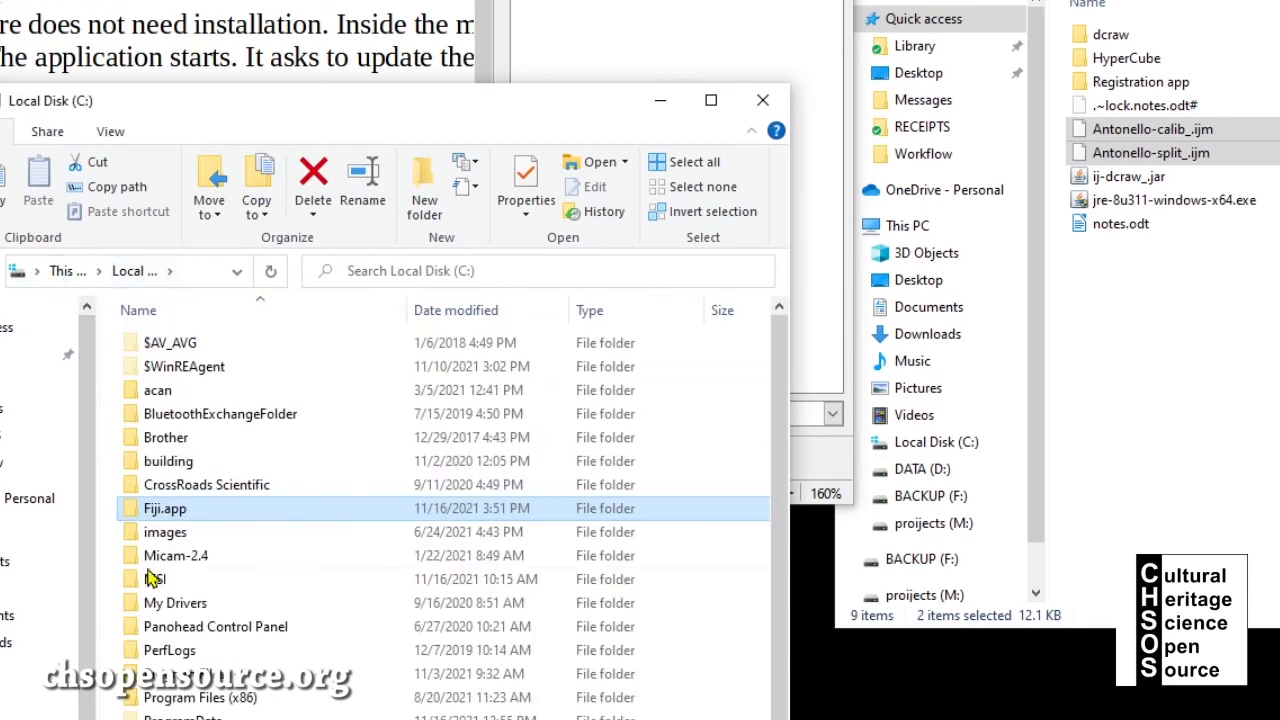
{"action": "double_click", "coordinate": [163, 510]}
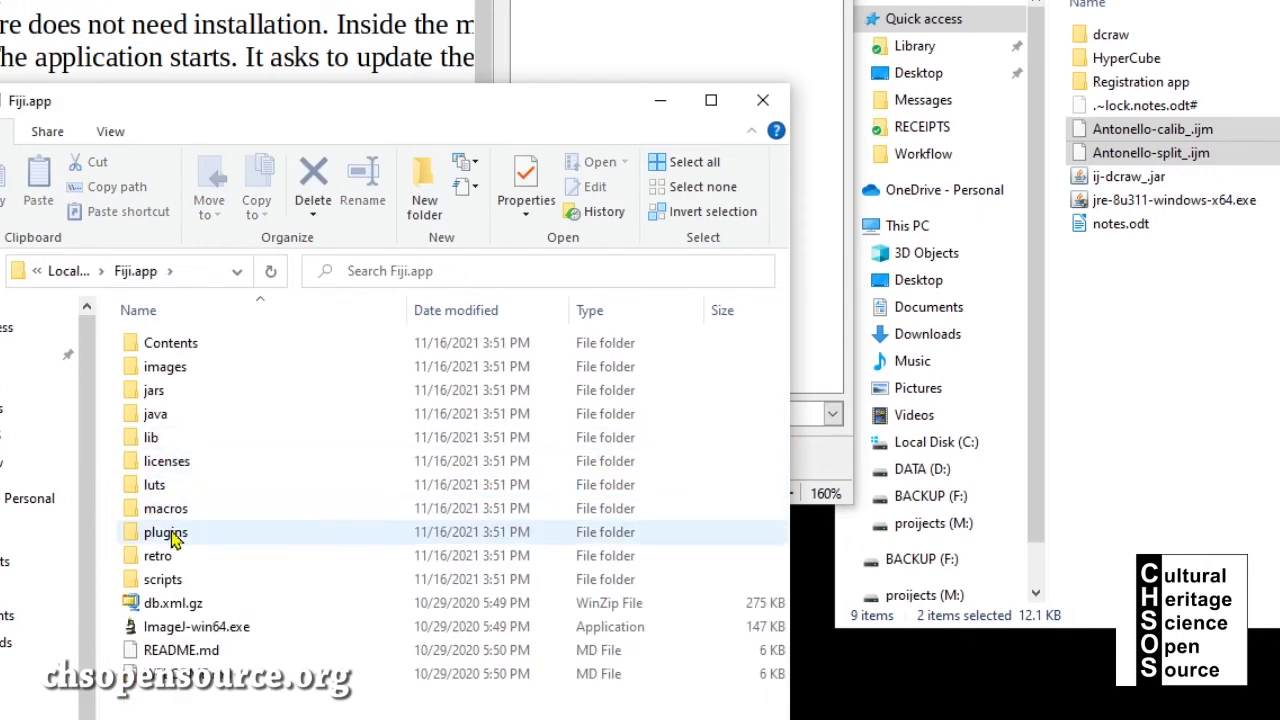
Step: Open the plugins folder of Fiji.app and copy the dcraw folder from MSI-SOFTWARE into it
{"action": "double_click", "coordinate": [165, 534]}
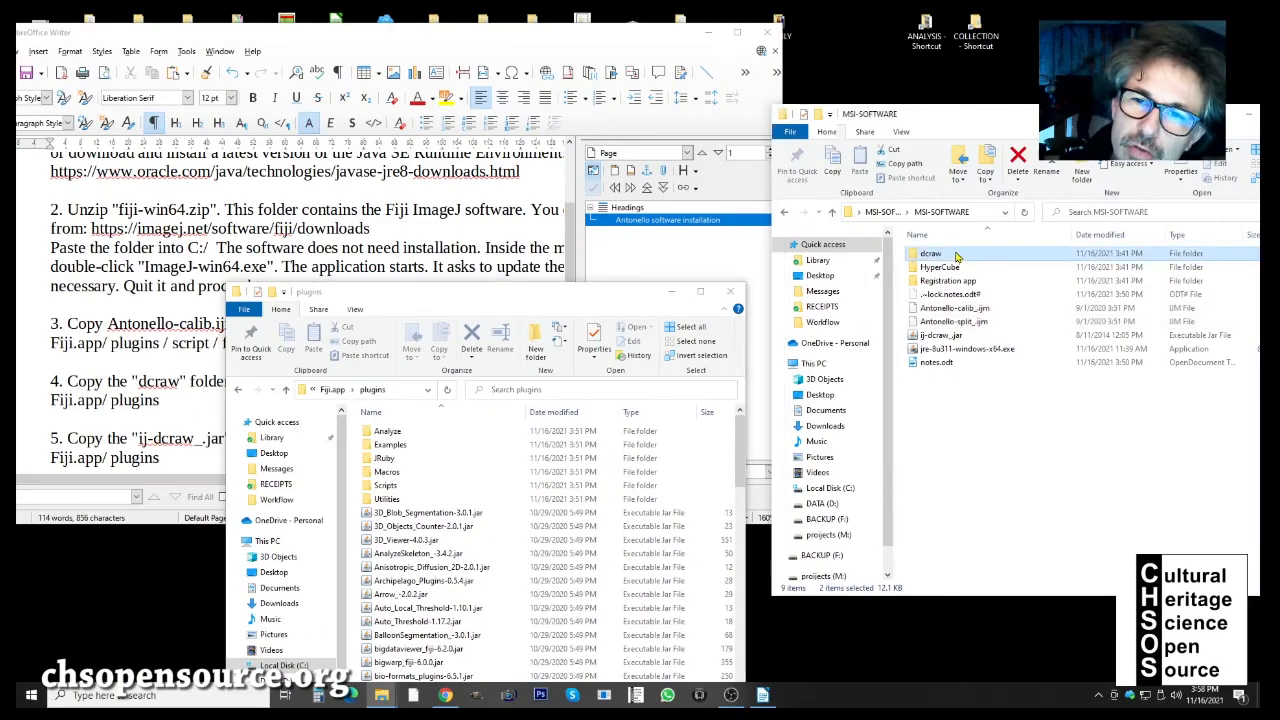
{"action": "left_click", "coordinate": [936, 258]}
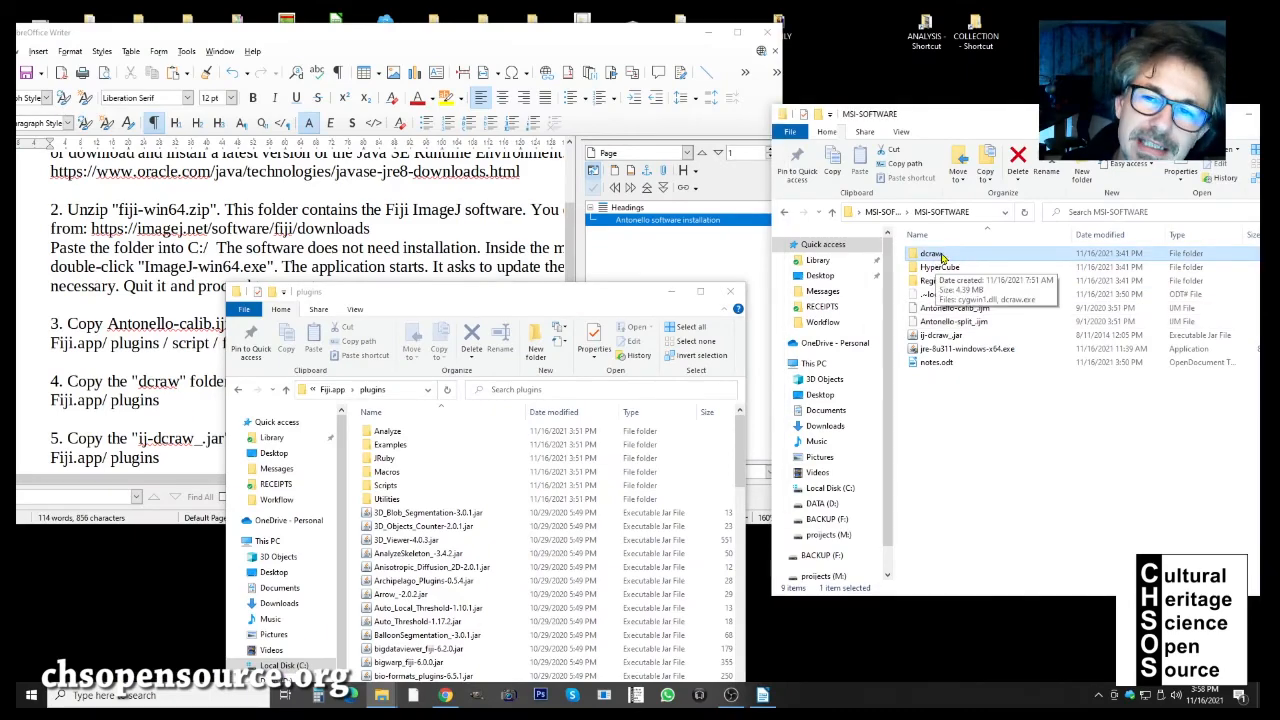
{"action": "left_click_drag", "start_coordinate": [940, 258], "coordinate": [478, 578]}
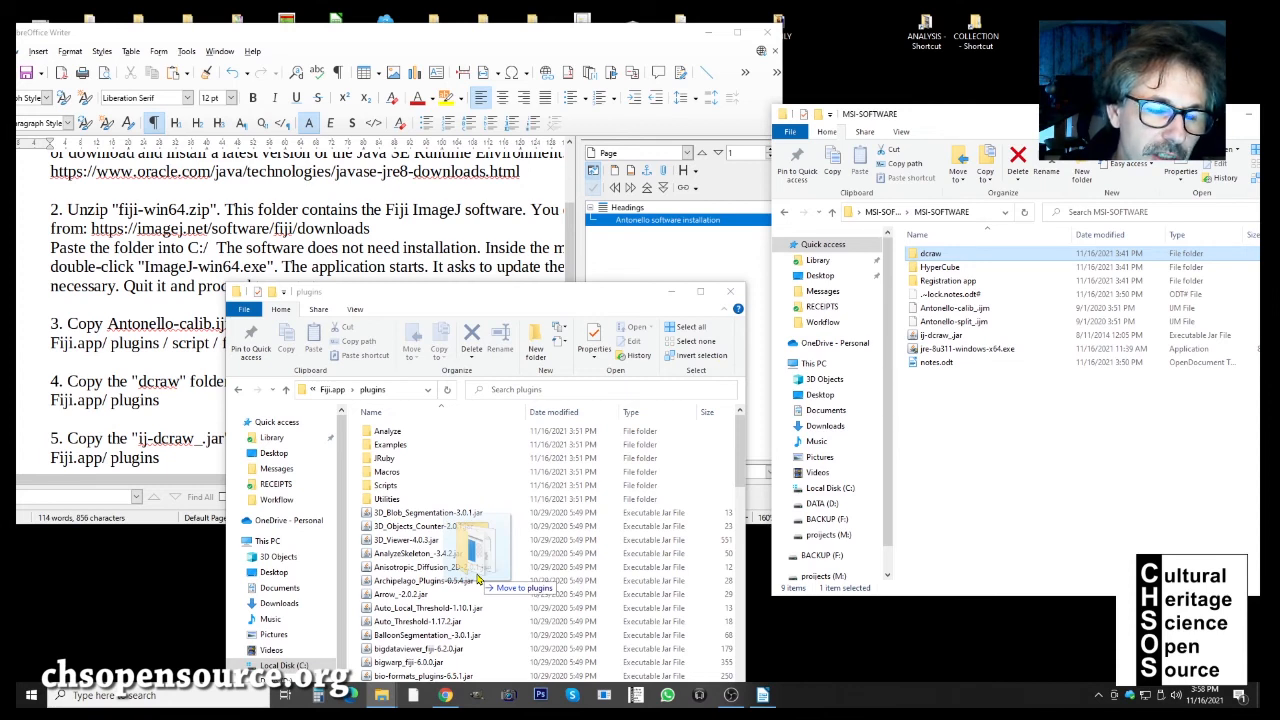
{"action": "left_click_drag", "start_coordinate": [478, 578], "coordinate": [466, 557]}
{"action": "key", "text": "ctrl"}
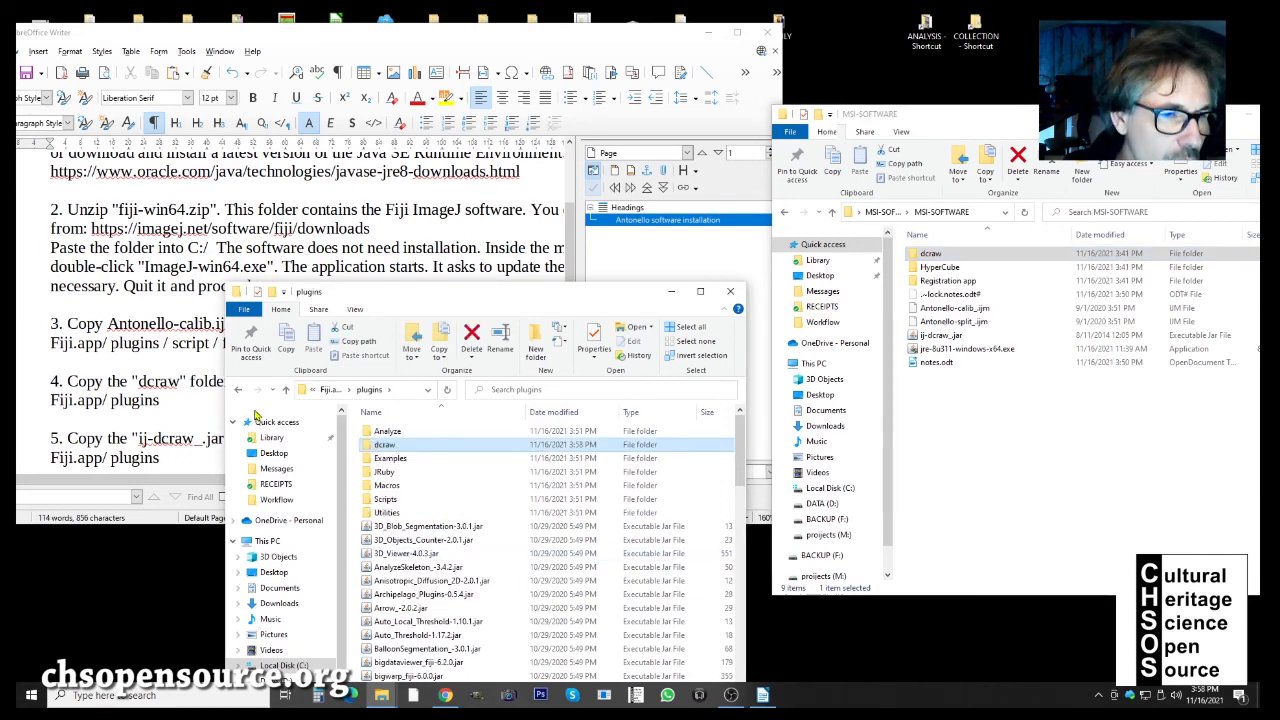
Step: Check step 5 of the notes, copy ij-dcraw_.jar from MSI-SOFTWARE into the Fiji.app plugins folder, and locate the copy there
{"action": "left_click", "coordinate": [184, 401]}
{"action": "scroll", "coordinate": [184, 401], "scroll_direction": "down", "scroll_amount": 2}
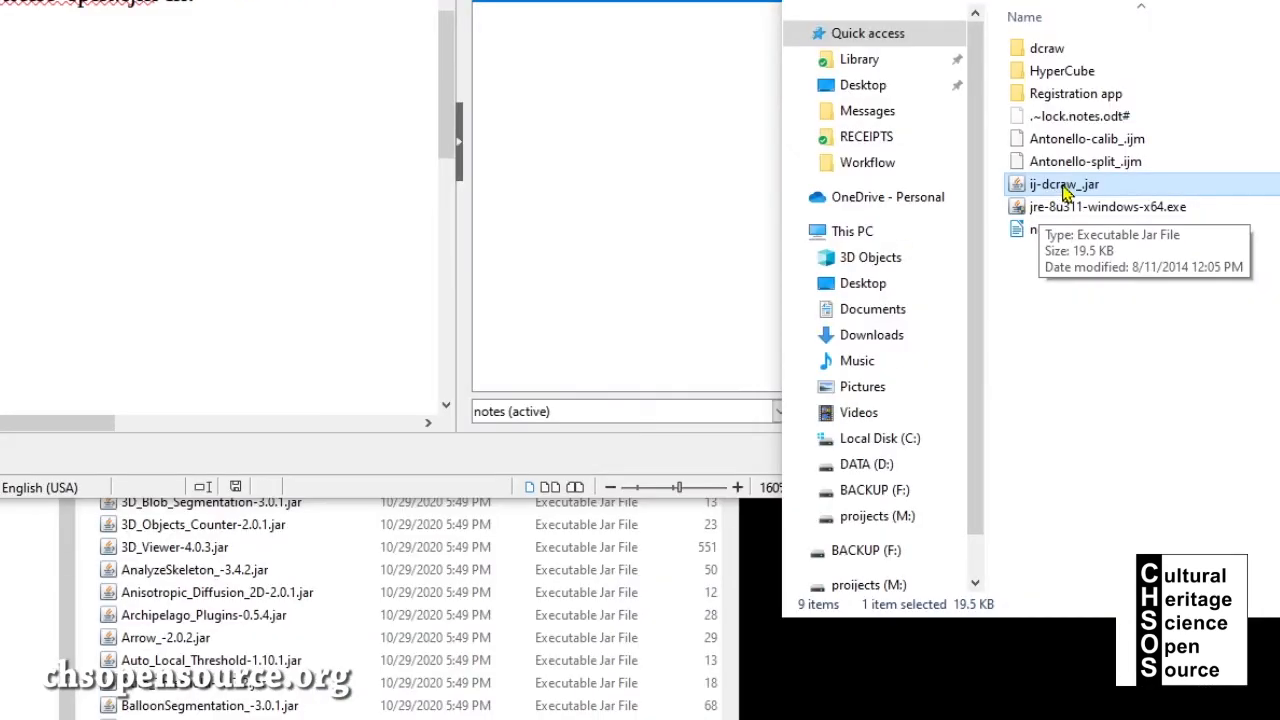
{"action": "left_click_drag", "start_coordinate": [928, 344], "coordinate": [915, 348]}
{"action": "left_click_drag", "start_coordinate": [1022, 206], "coordinate": [310, 607]}
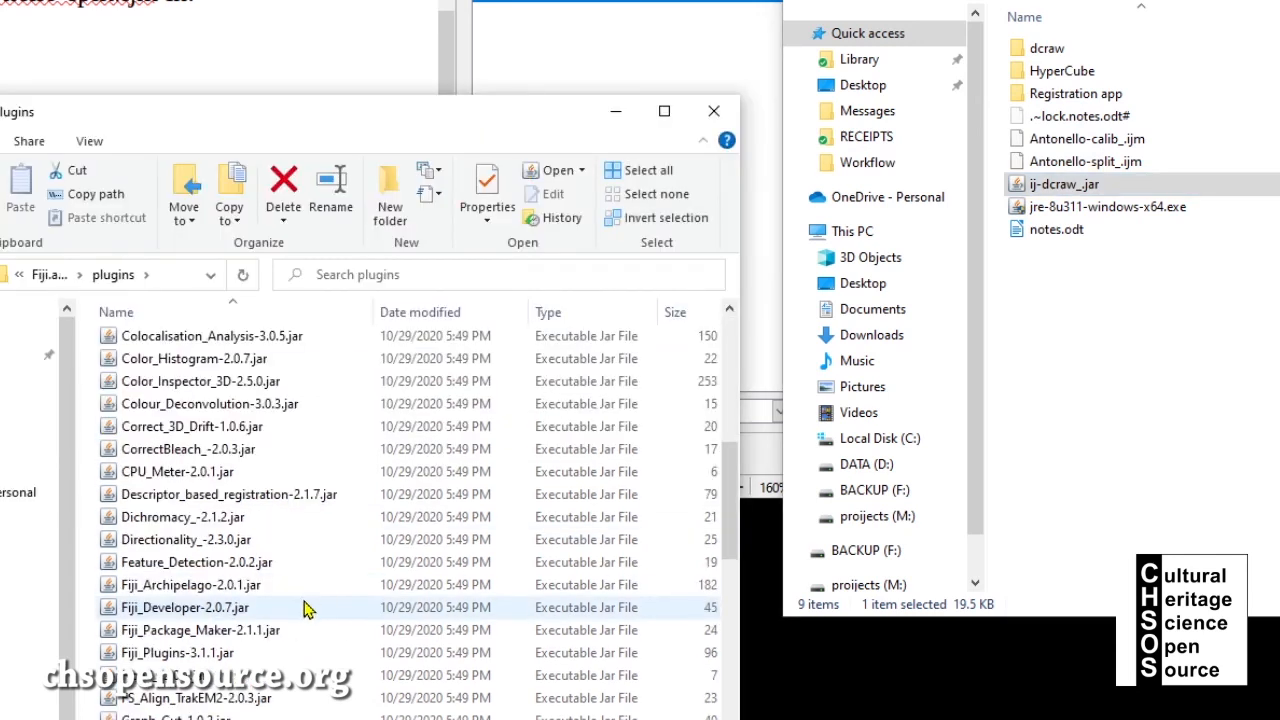
{"action": "scroll", "coordinate": [120, 672], "scroll_direction": "up", "scroll_amount": 10}
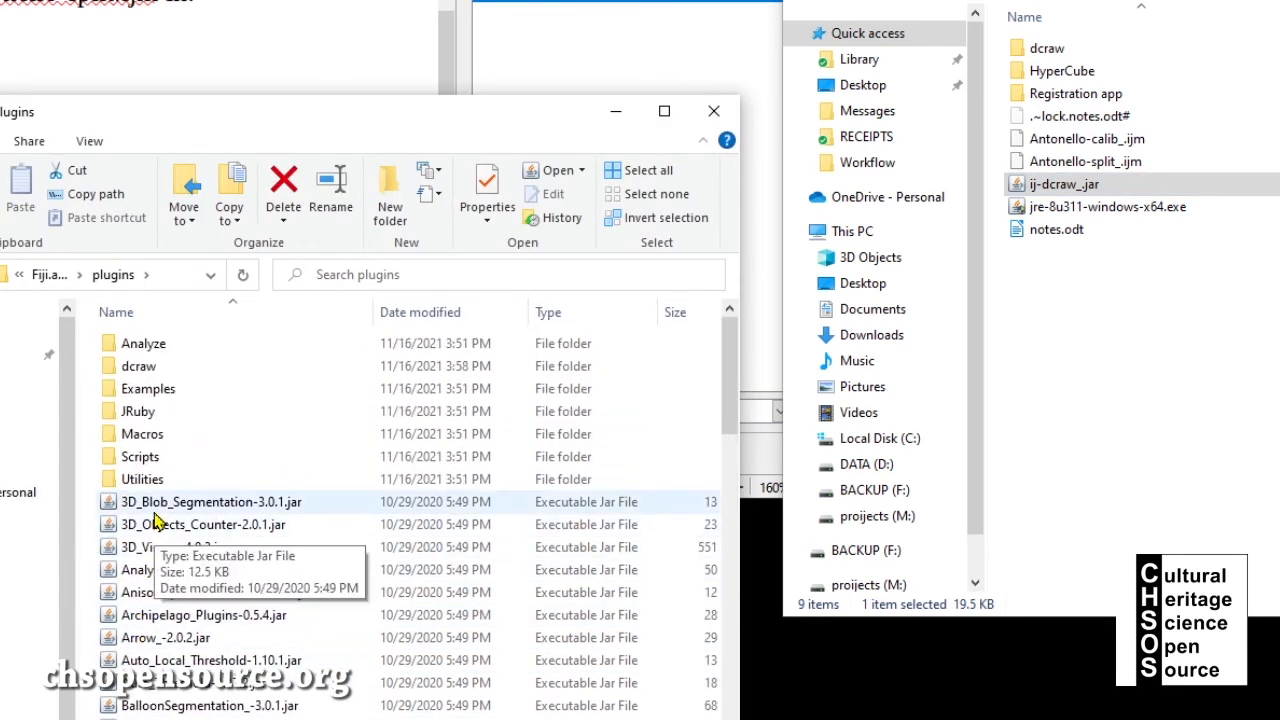
{"action": "scroll", "coordinate": [471, 437], "scroll_direction": "down", "scroll_amount": 10}
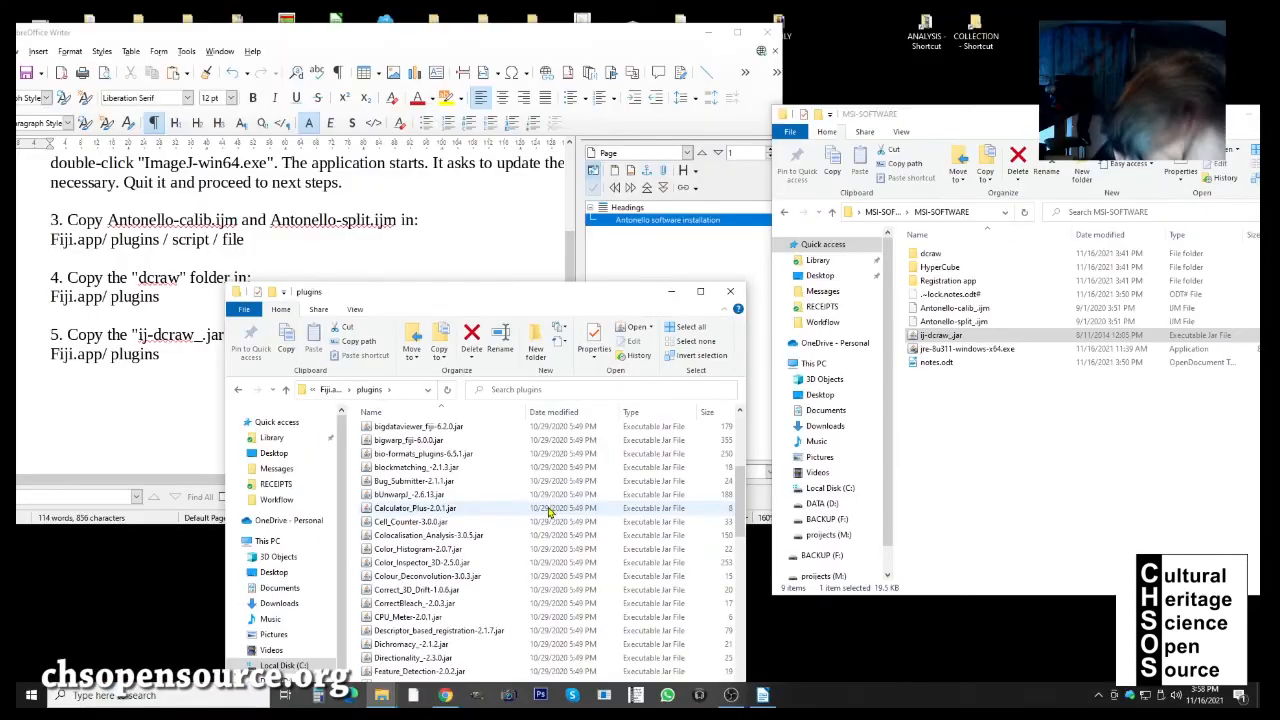
{"action": "scroll", "coordinate": [400, 590], "scroll_direction": "down", "scroll_amount": 3}
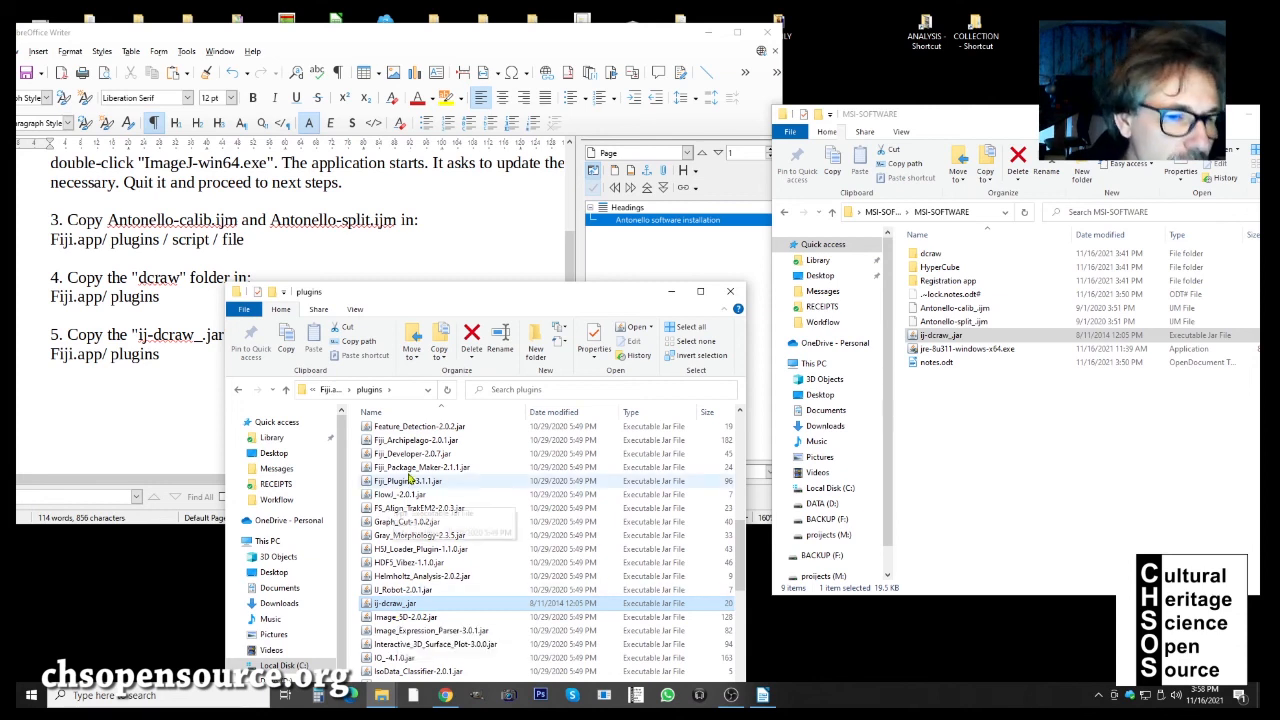
Step: Close the installation notes document
{"action": "left_click", "coordinate": [143, 389]}
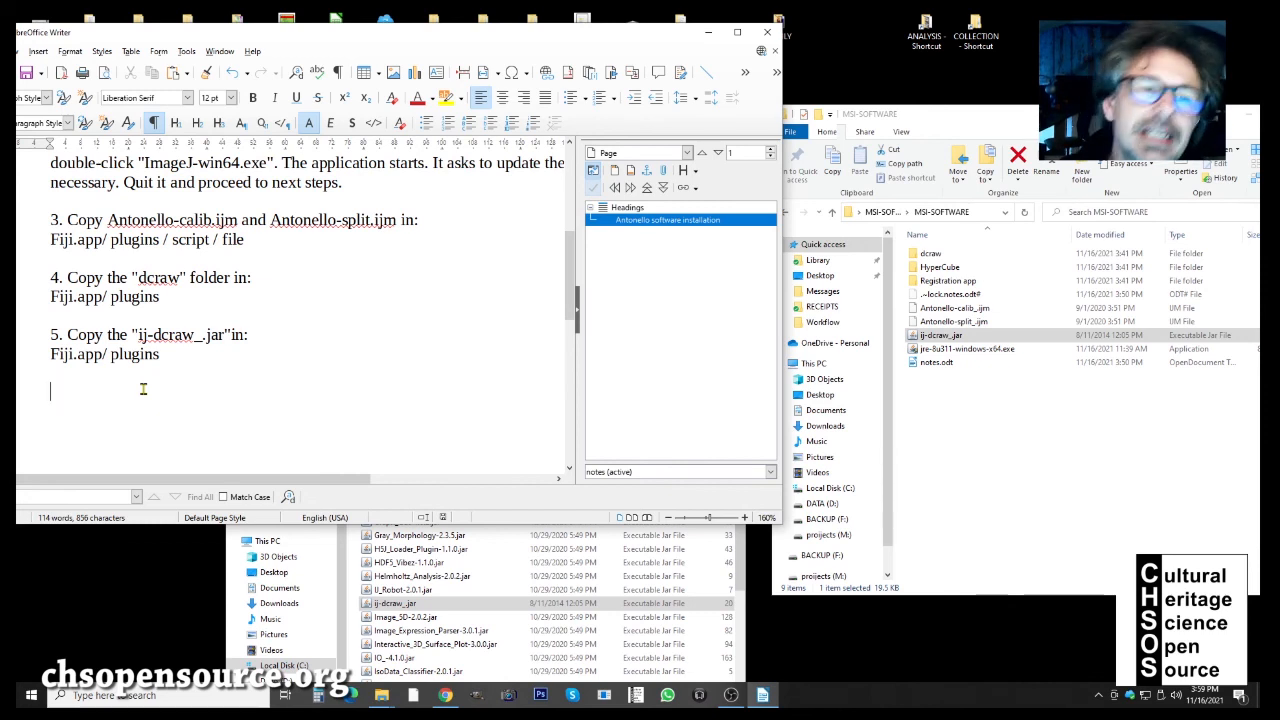
{"action": "key", "text": "Return"}
{"action": "key", "text": "Return"}
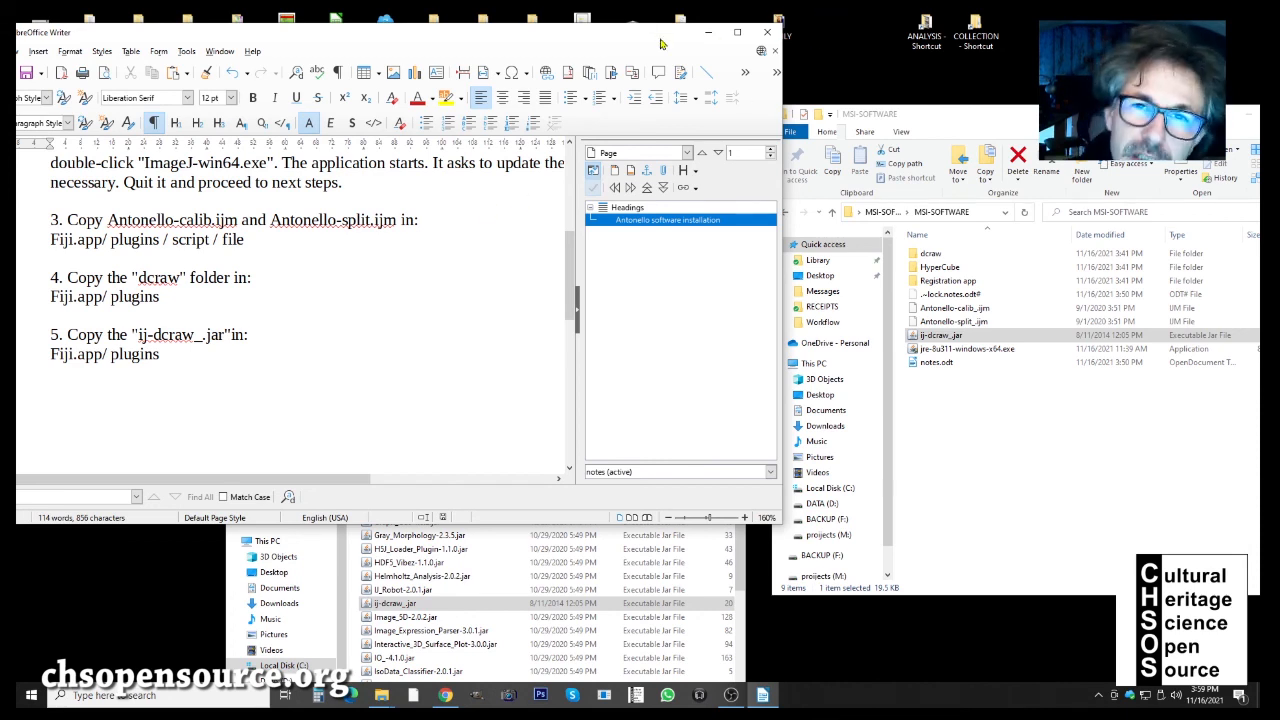
{"action": "left_click_drag", "start_coordinate": [660, 37], "coordinate": [681, 64]}
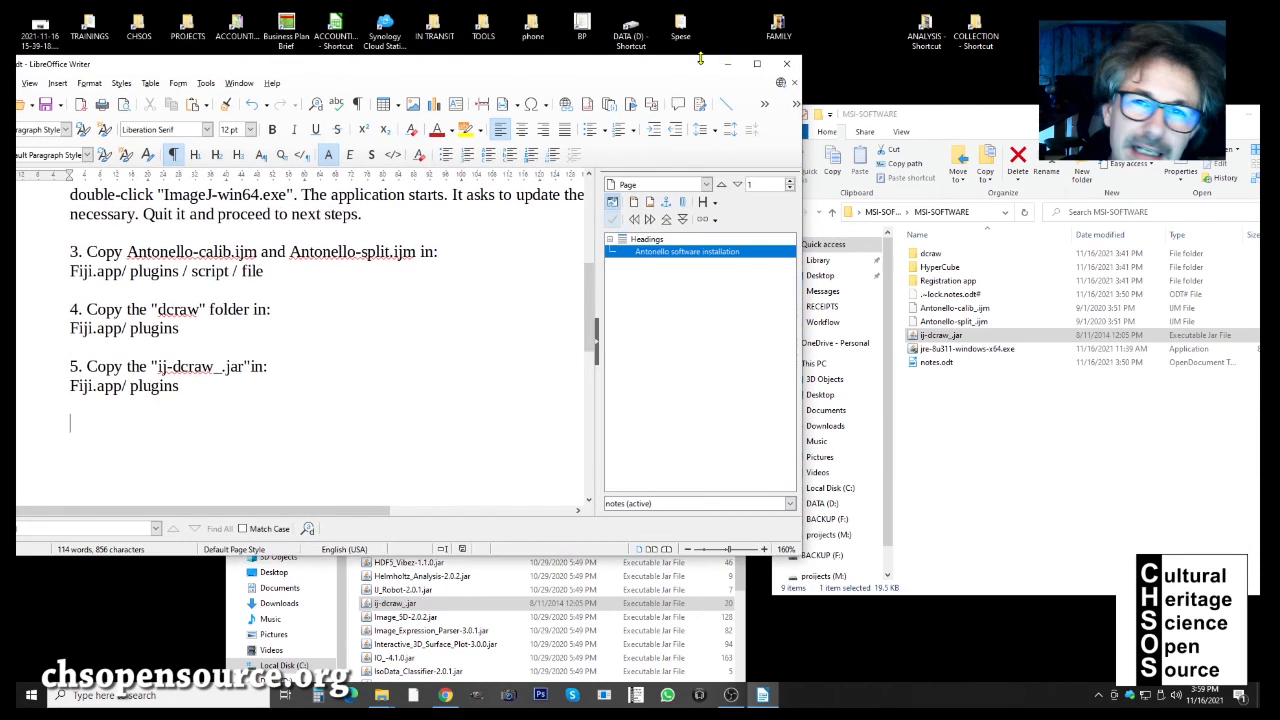
{"action": "left_click", "coordinate": [788, 62]}
Step: Close the Fiji plugins folder window and shift and narrow the MSI-SOFTWARE window to free the desktop
{"action": "left_click_drag", "start_coordinate": [516, 302], "coordinate": [500, 166]}
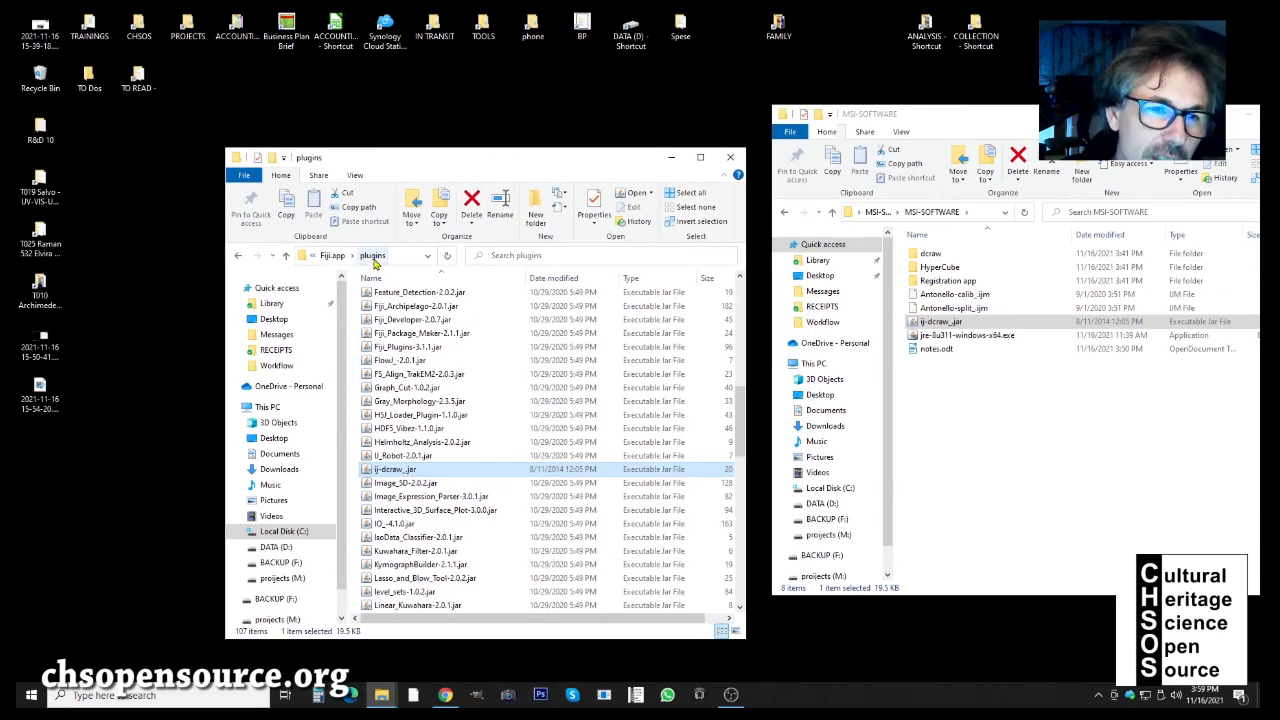
{"action": "left_click", "coordinate": [730, 157]}
{"action": "left_click_drag", "start_coordinate": [859, 120], "coordinate": [780, 153]}
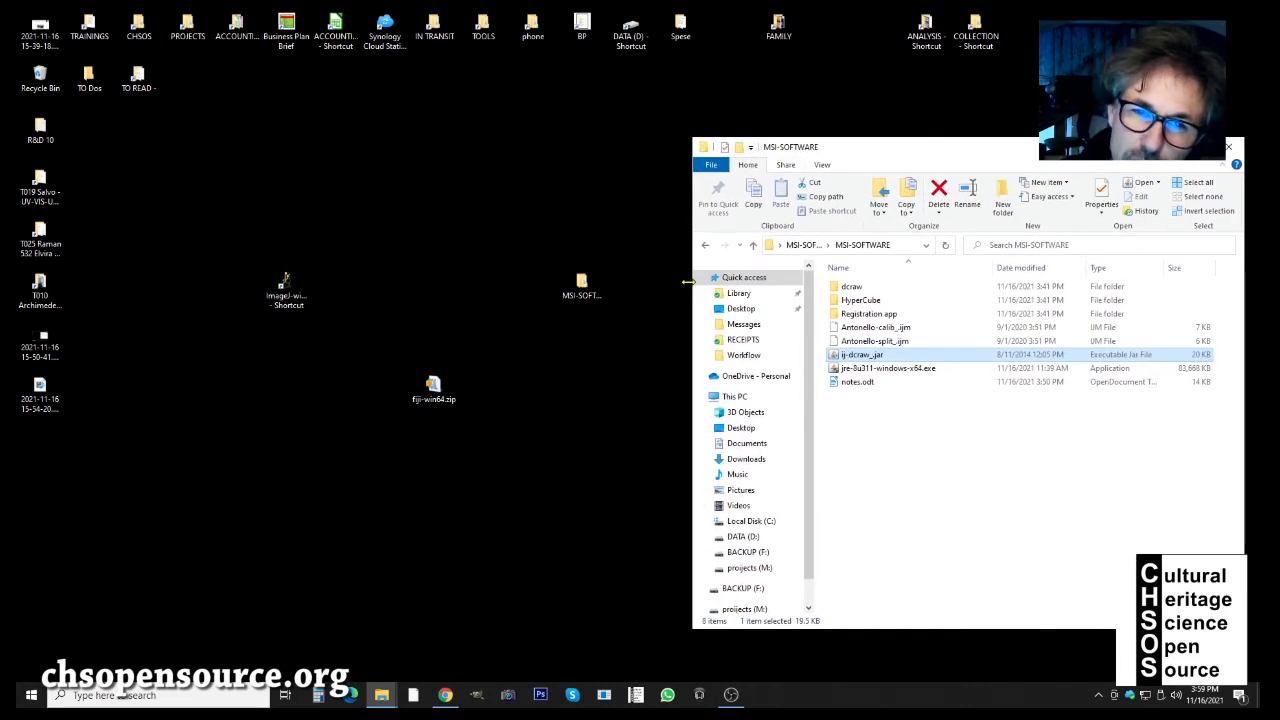
{"action": "left_click_drag", "start_coordinate": [688, 282], "coordinate": [710, 282]}
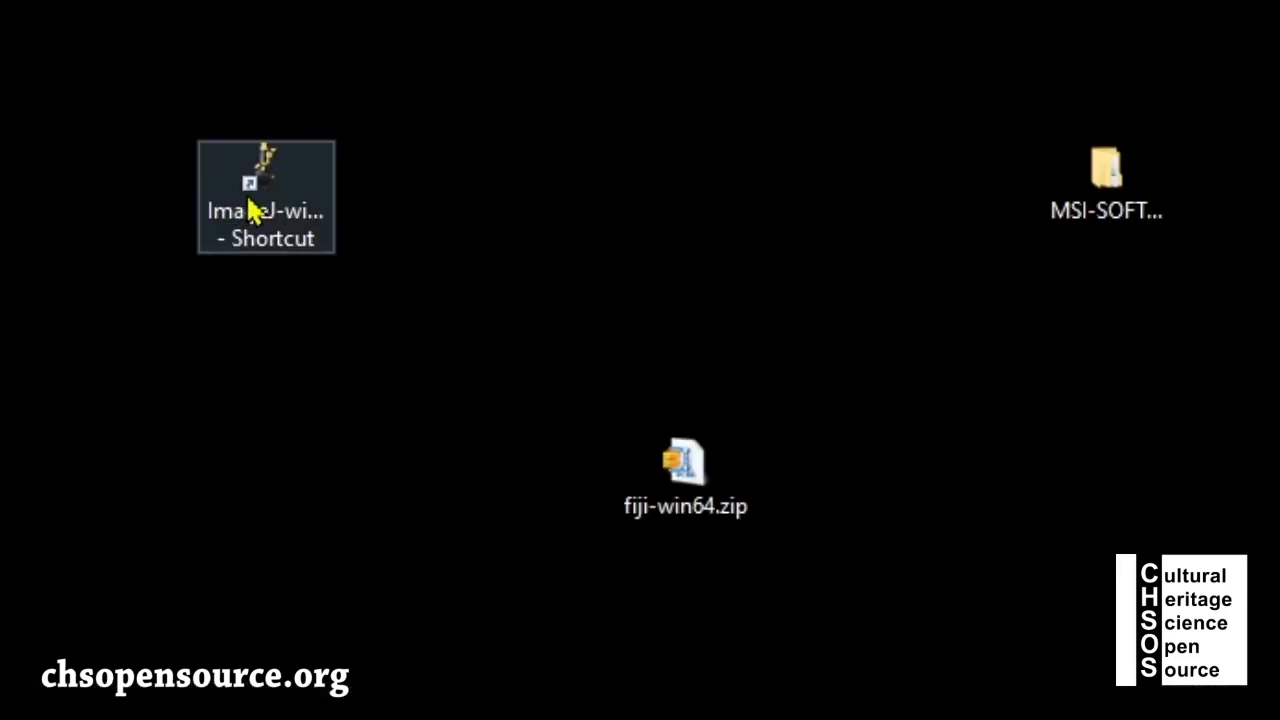
Step: Launch ImageJ from its desktop shortcut and check its File commands for Antonello-calib and Antonello-split
{"action": "left_click", "coordinate": [270, 185]}
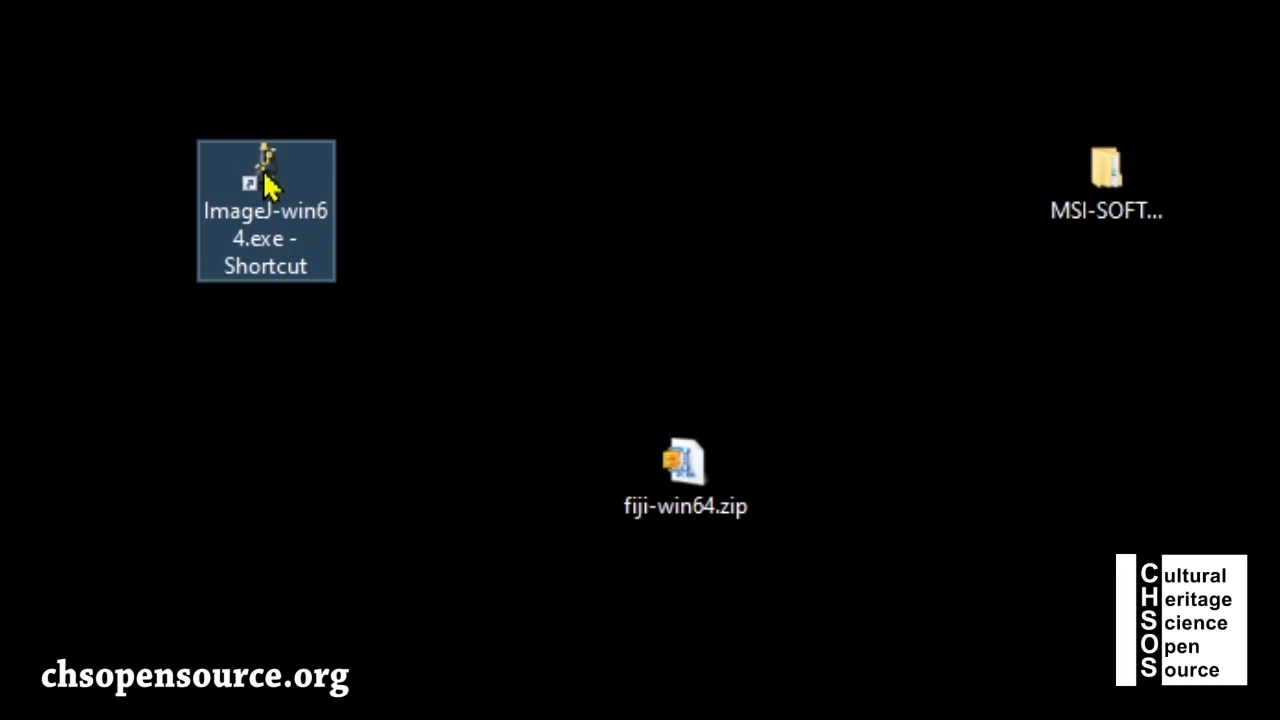
{"action": "double_click", "coordinate": [270, 185]}
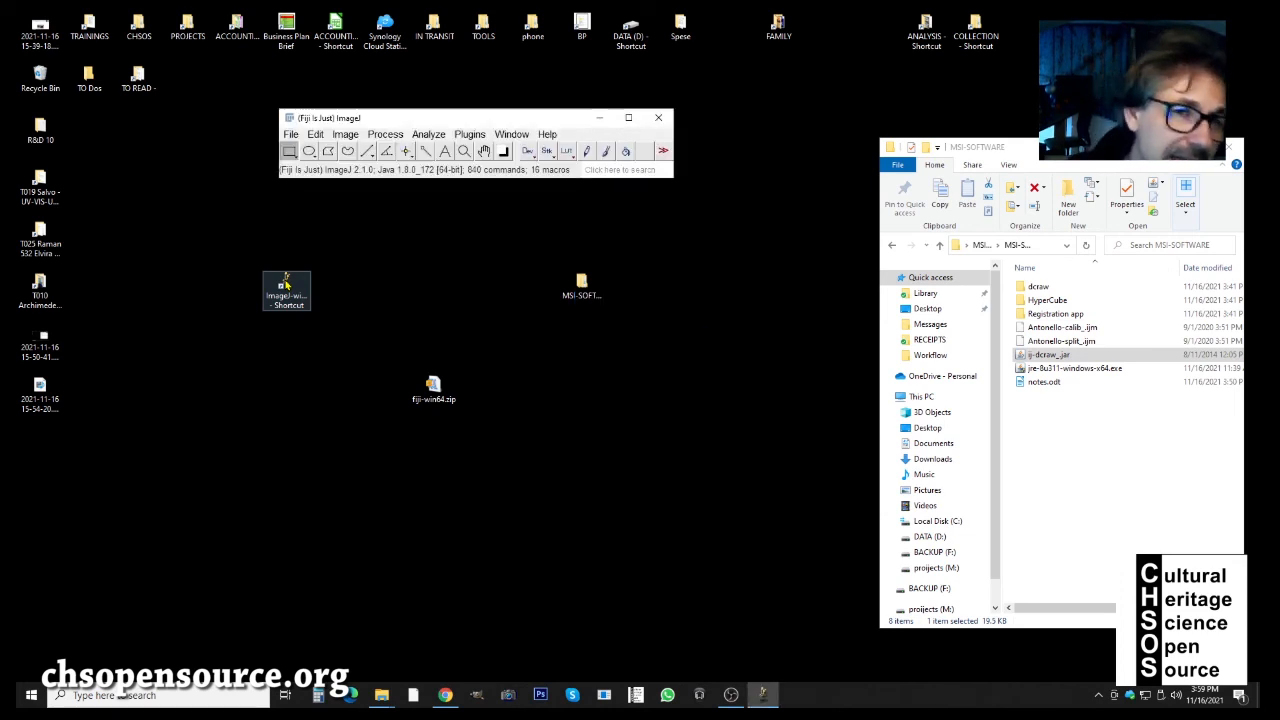
{"action": "left_click_drag", "start_coordinate": [386, 113], "coordinate": [488, 143]}
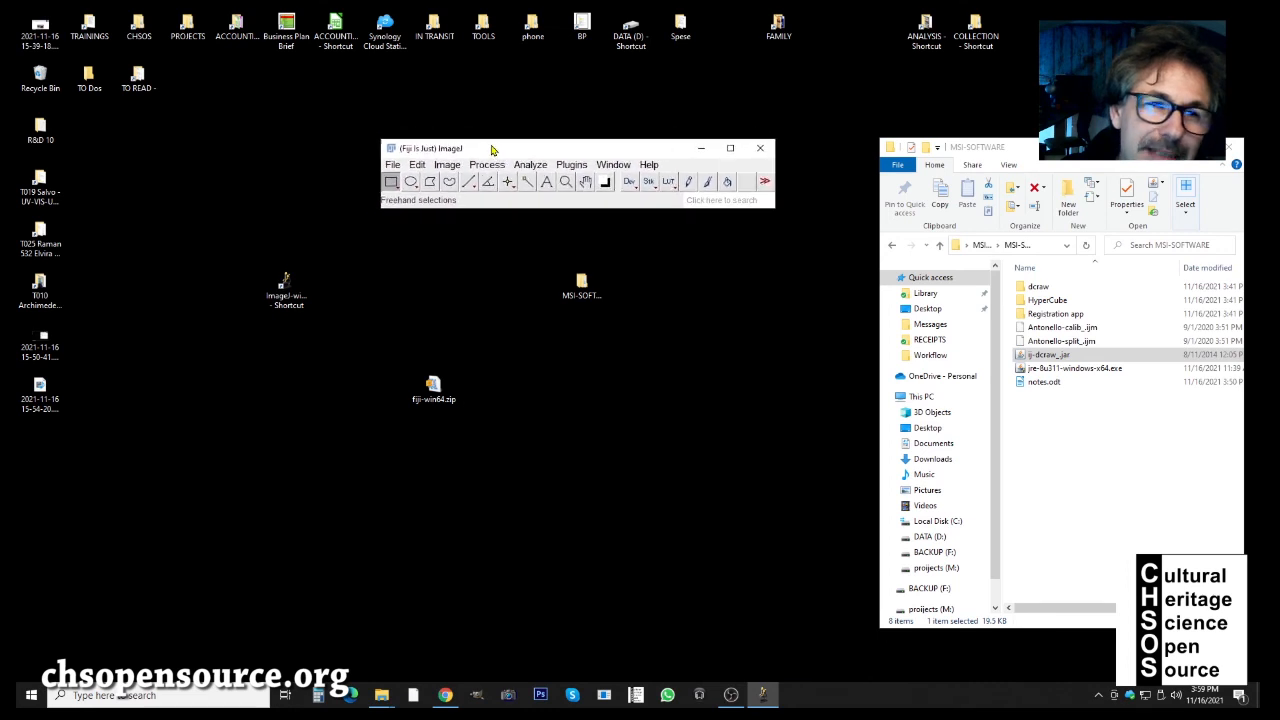
{"action": "left_click", "coordinate": [392, 164]}
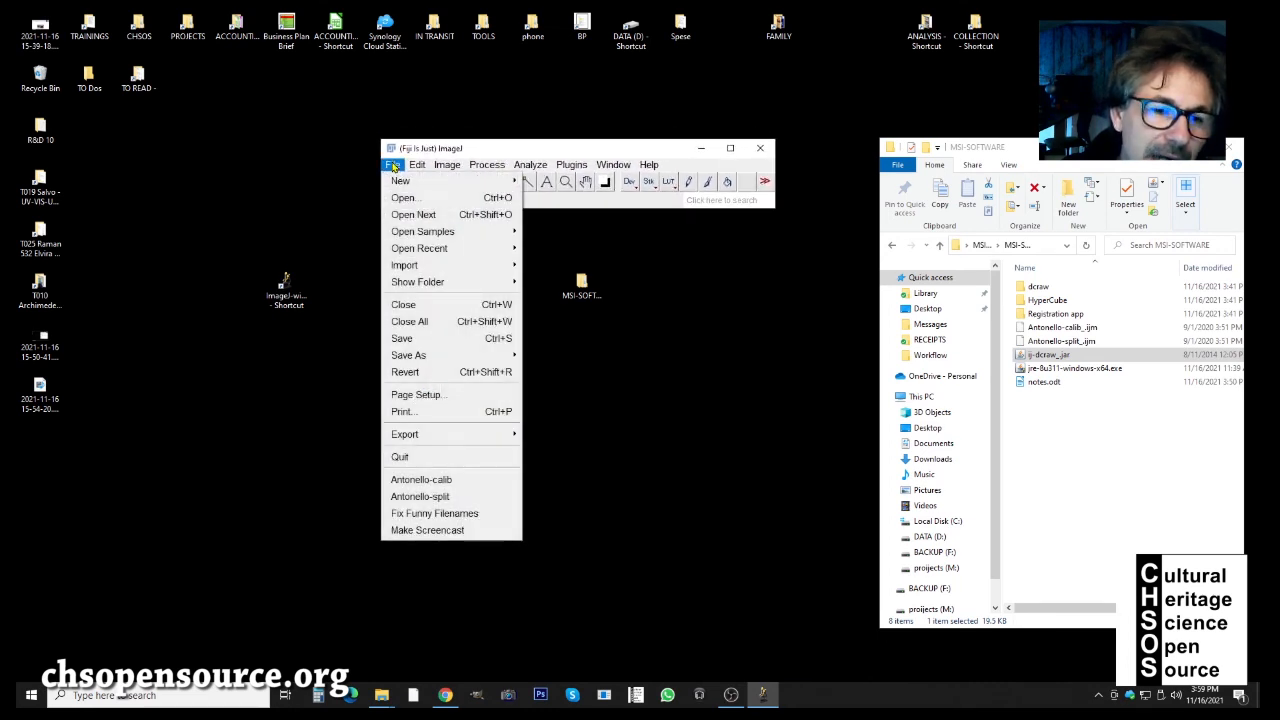